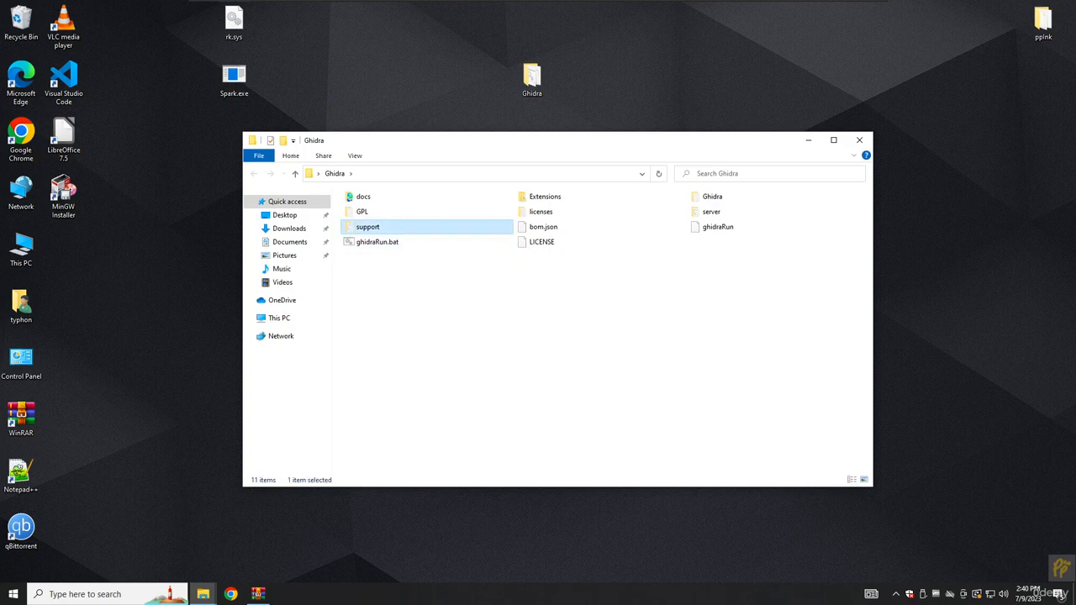
Launch Ghidra with ghidraRun.bat and minimize the File Explorer window.
{"action": "double_click", "coordinate": [377, 242]}
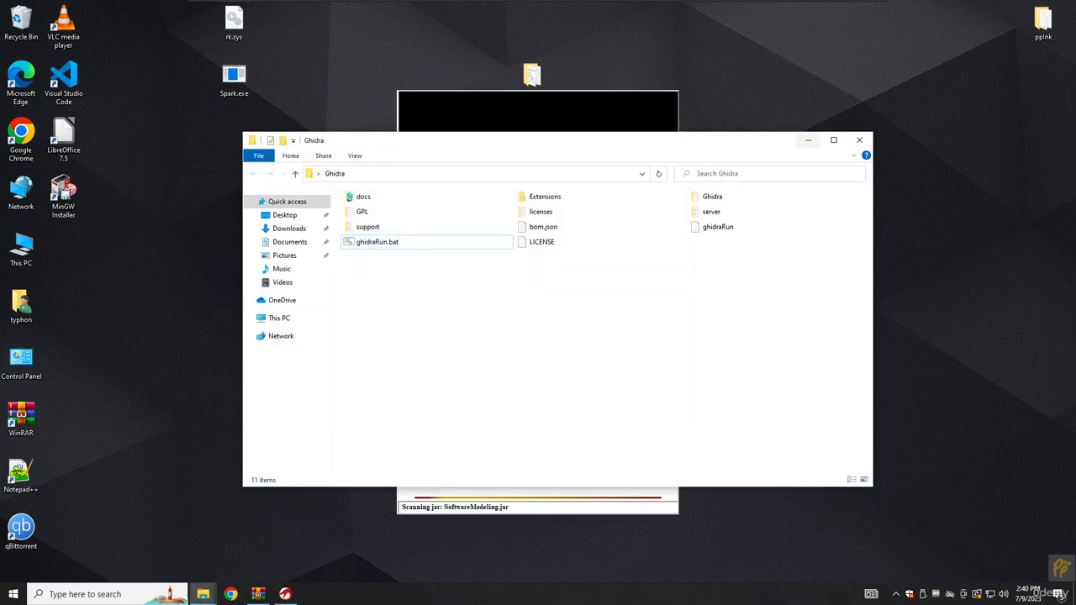
{"action": "left_click", "coordinate": [808, 141]}
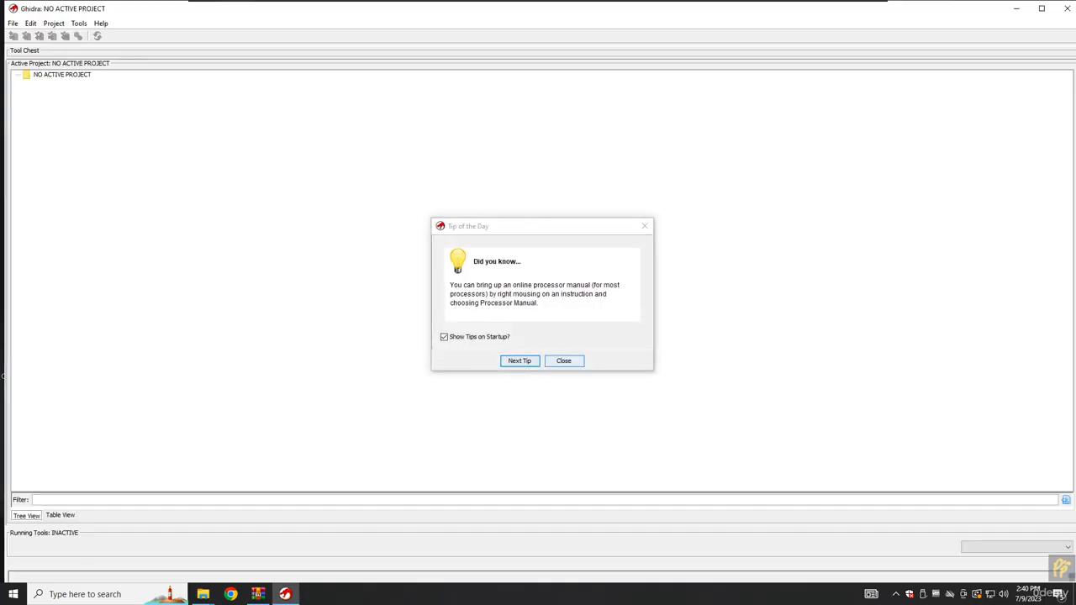
Dismiss Tip of the Day and start a new non-shared project.
{"action": "left_click", "coordinate": [564, 361]}
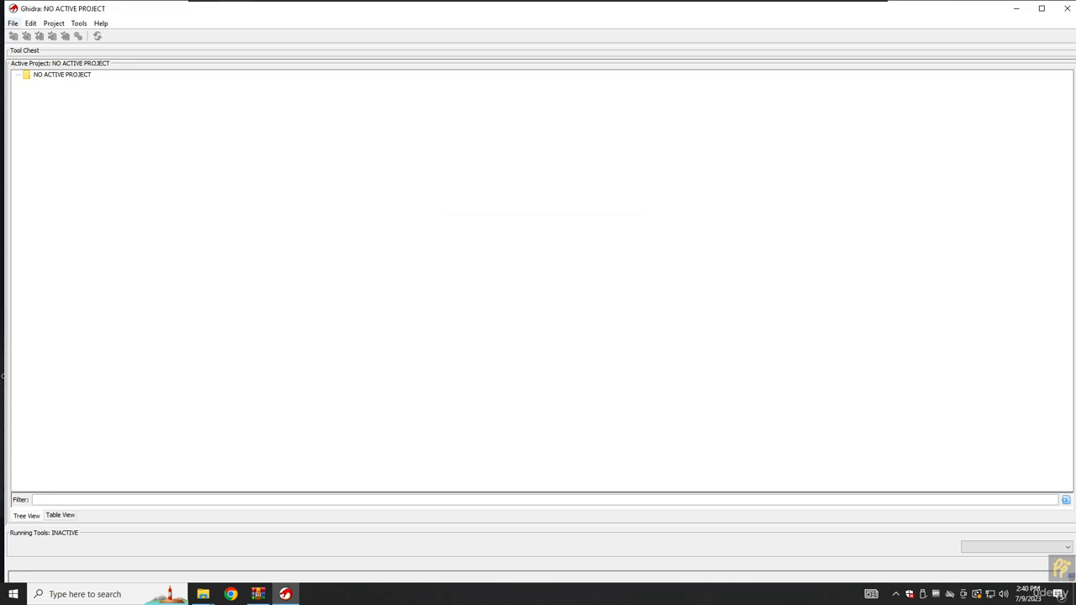
{"action": "left_click", "coordinate": [13, 23]}
{"action": "left_click", "coordinate": [38, 36]}
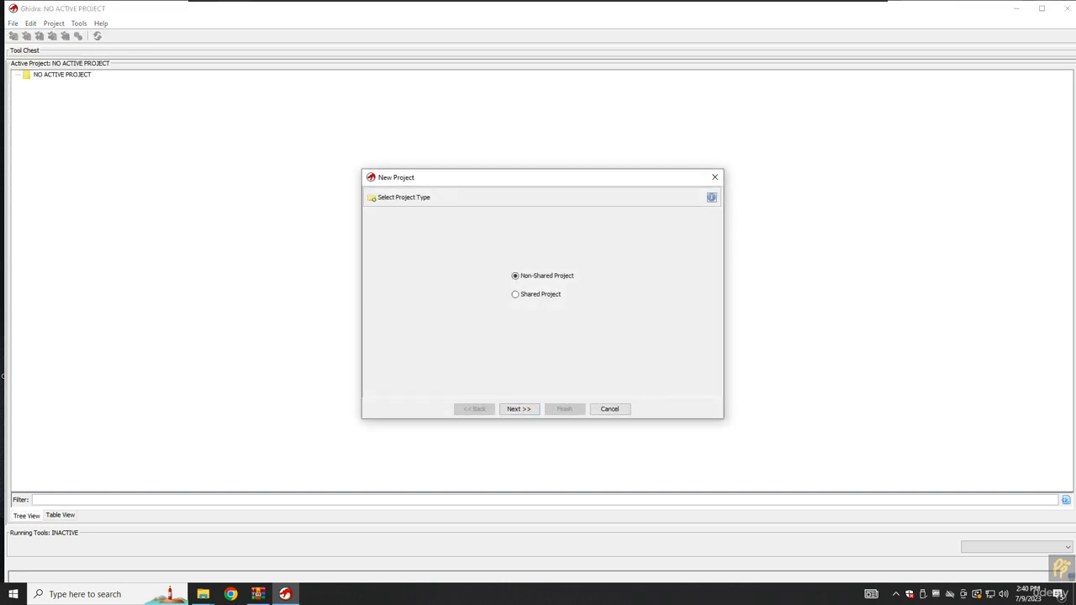
{"action": "left_click", "coordinate": [519, 409]}
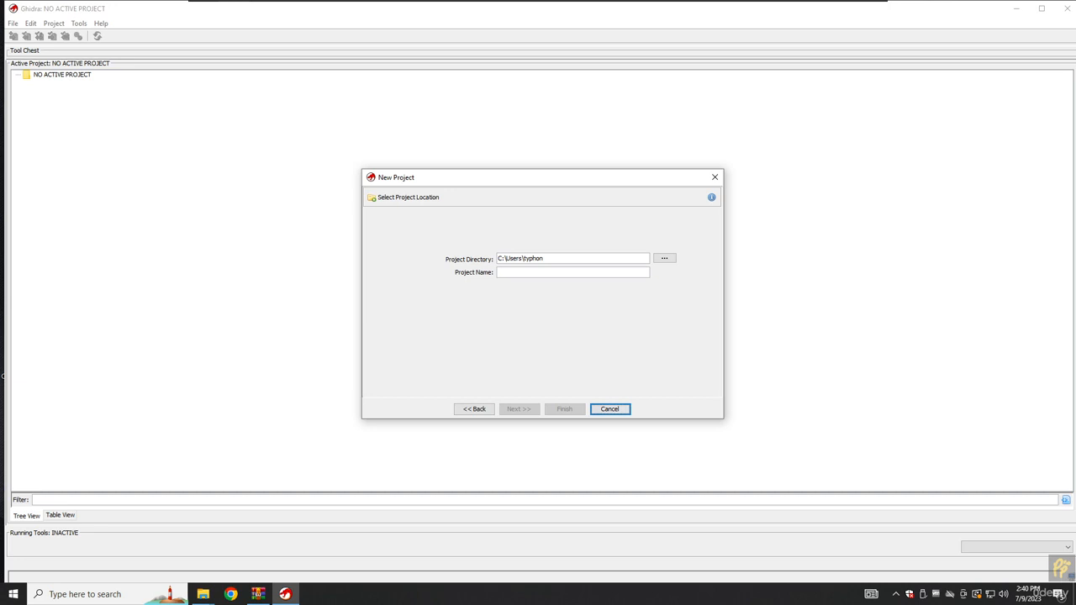
Name the project String_Search_Alina_Malware and finish creating it.
{"action": "type", "text": "Searchin"}
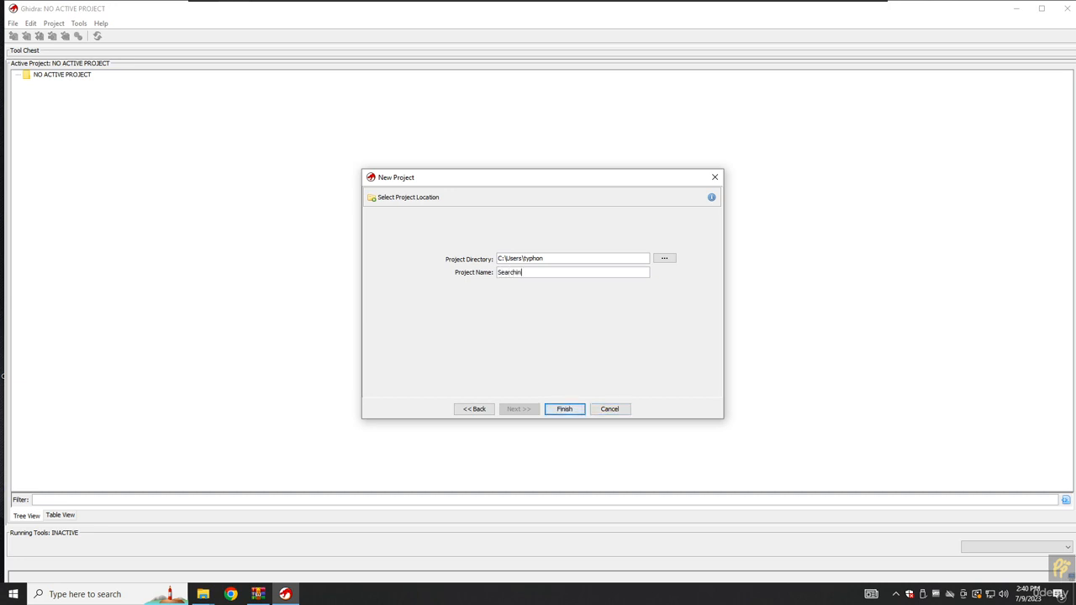
{"action": "type", "text": "g for String in Assem"}
{"action": "key", "text": "ctrl+a"}
{"action": "key", "text": "BackSpace"}
{"action": "type", "text": "As"}
{"action": "key", "text": "BackSpace"}
{"action": "key", "text": "BackSpace"}
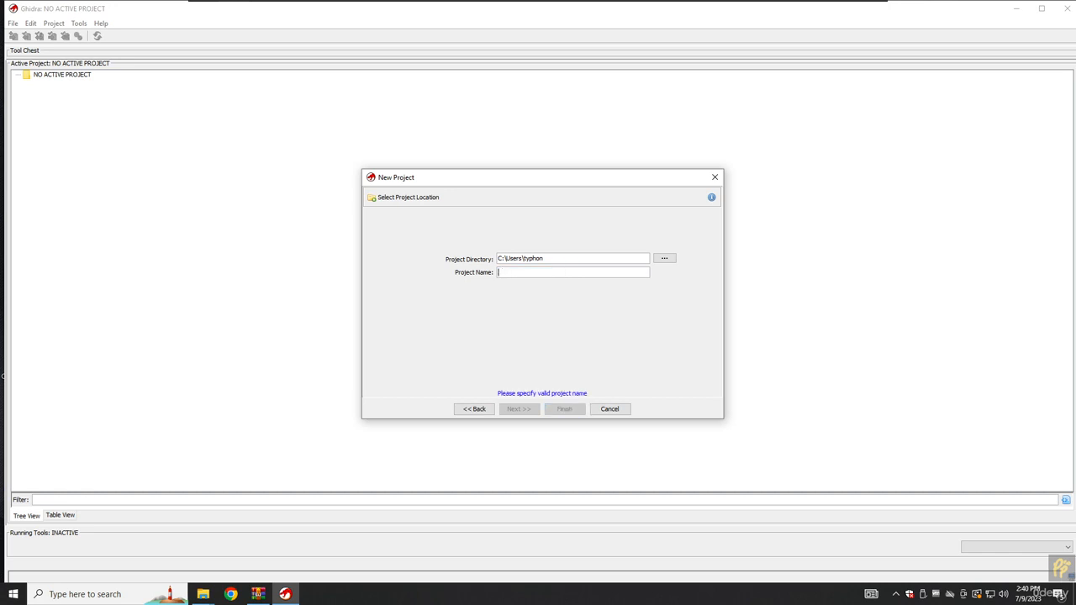
{"action": "type", "text": "S"}
{"action": "key", "text": "BackSpace"}
{"action": "type", "text": "S"}
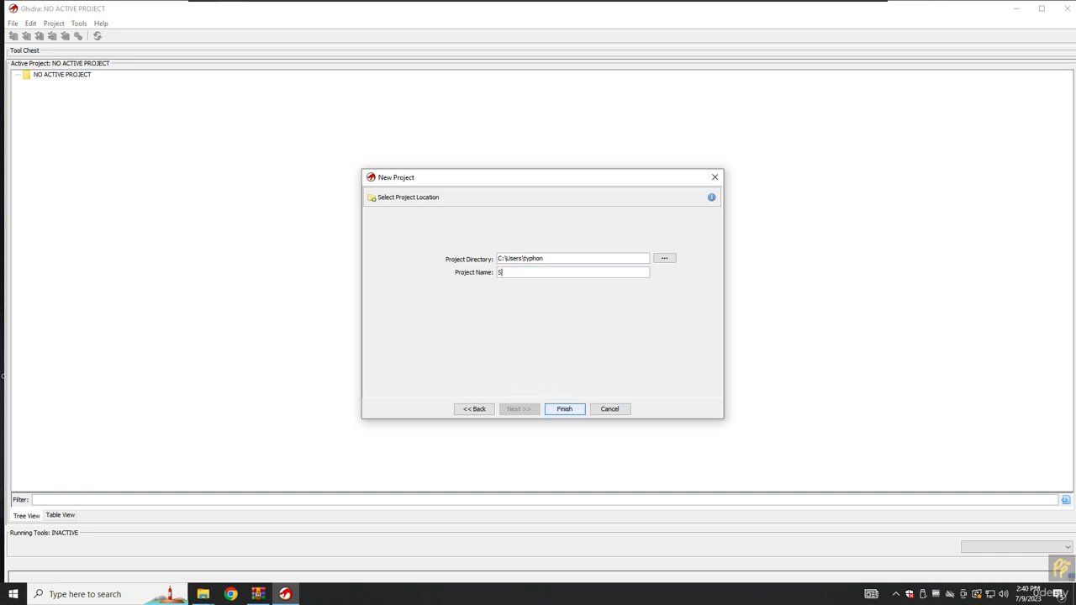
{"action": "type", "text": "tring_Search_Aline_"}
{"action": "key", "text": "BackSpace"}
{"action": "key", "text": "BackSpace"}
{"action": "type", "text": "a_m"}
{"action": "key", "text": "BackSpace"}
{"action": "type", "text": "Malware"}
{"action": "key", "text": "Return"}
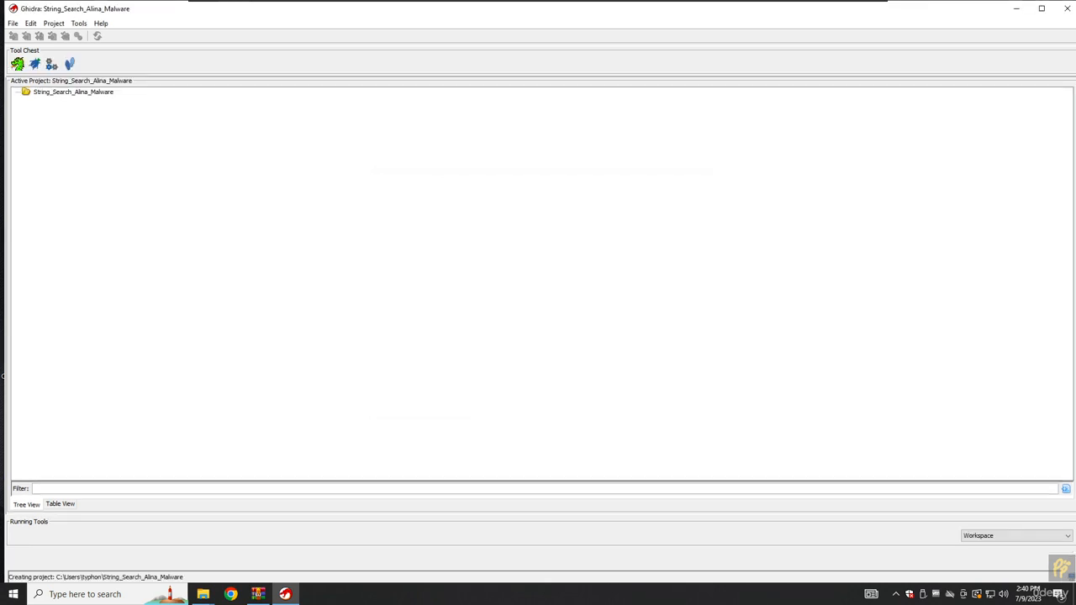
Locate Spark.exe on the desktop and choose it for import.
{"action": "left_click_drag", "start_coordinate": [97, 11], "coordinate": [665, 131]}
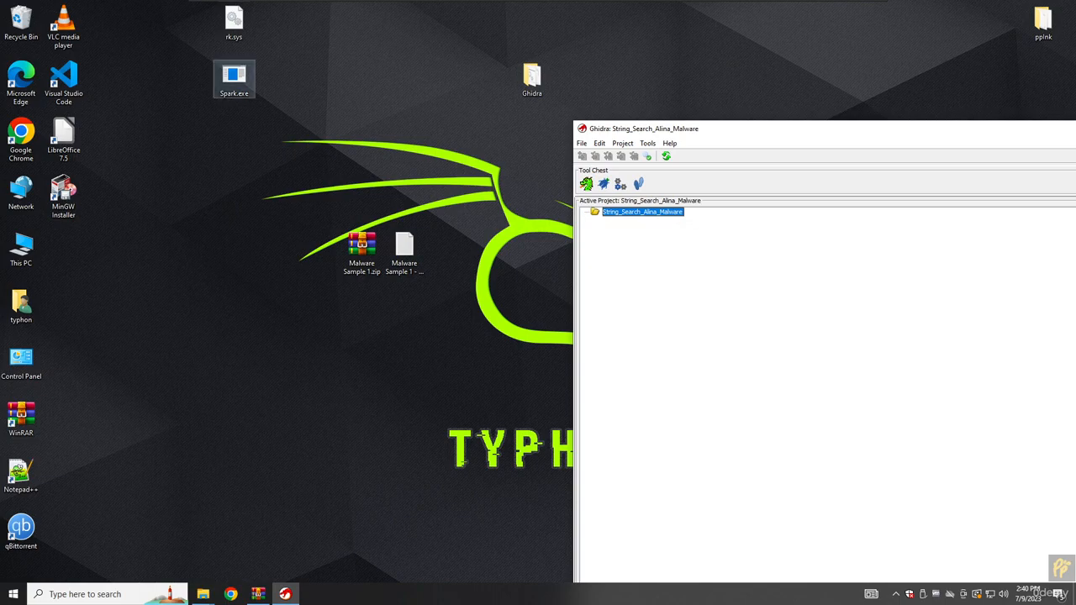
{"action": "left_click", "coordinate": [233, 80]}
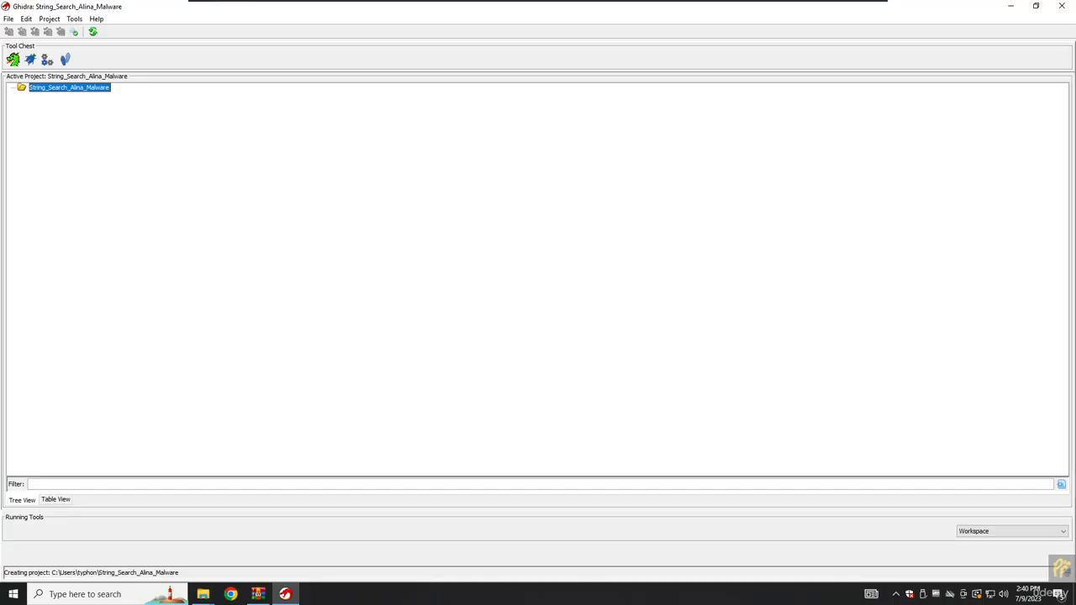
{"action": "key", "text": "i"}
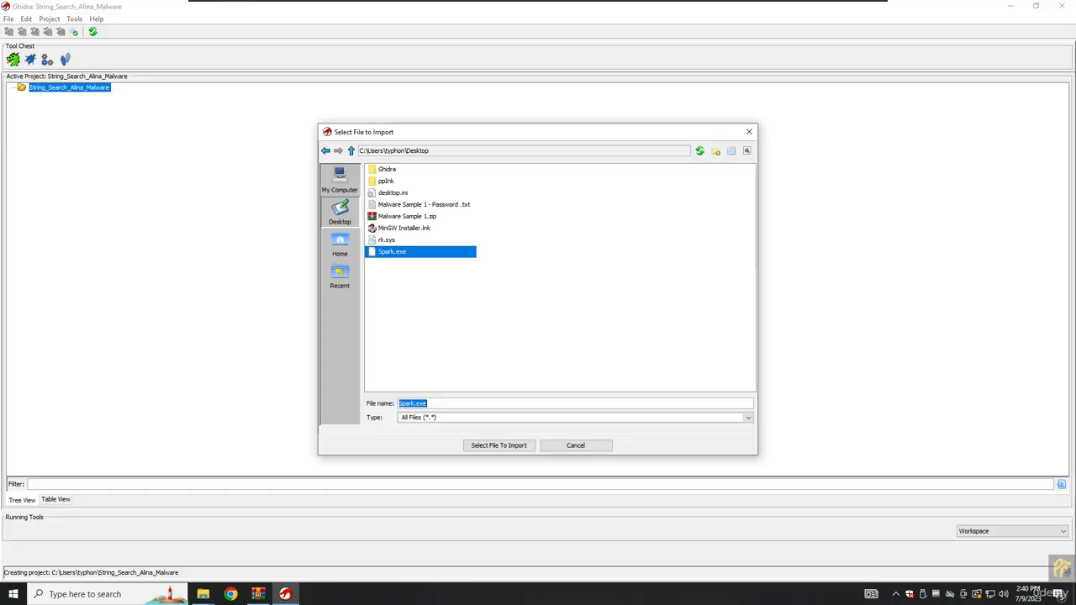
{"action": "key", "text": "Return"}
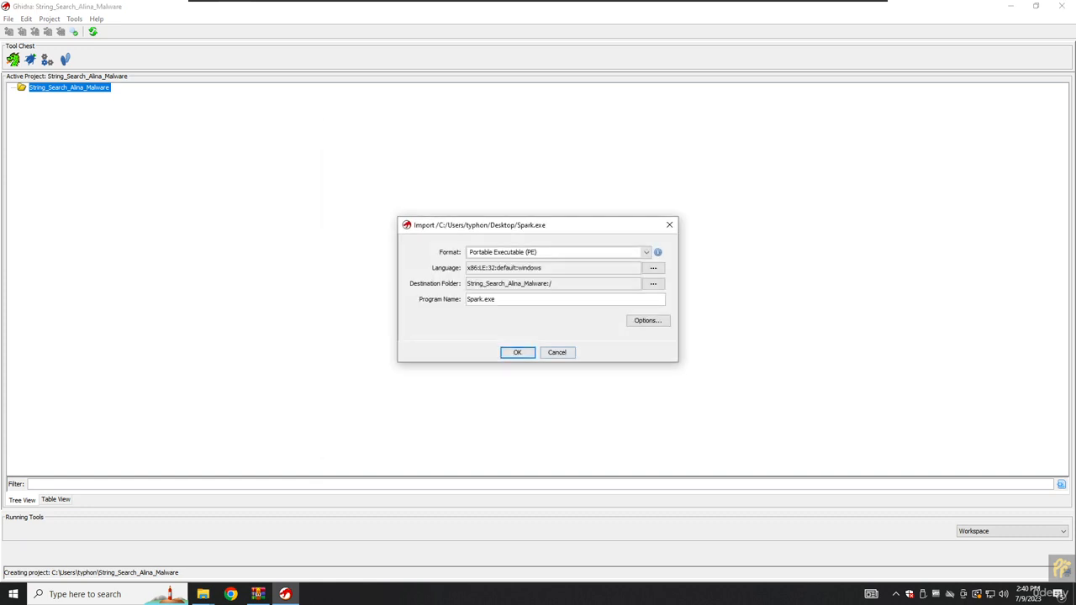
Keep Portable Executable format and the x86 Visual Studio language.
{"action": "left_click", "coordinate": [646, 252]}
{"action": "left_click", "coordinate": [646, 252]}
{"action": "left_click", "coordinate": [645, 252]}
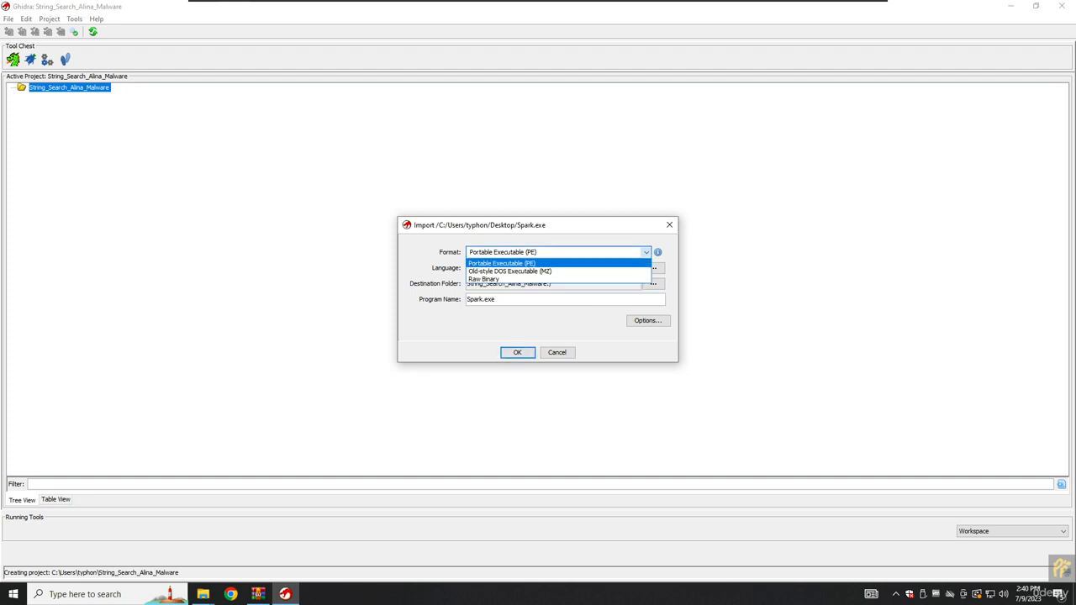
{"action": "left_click", "coordinate": [646, 252]}
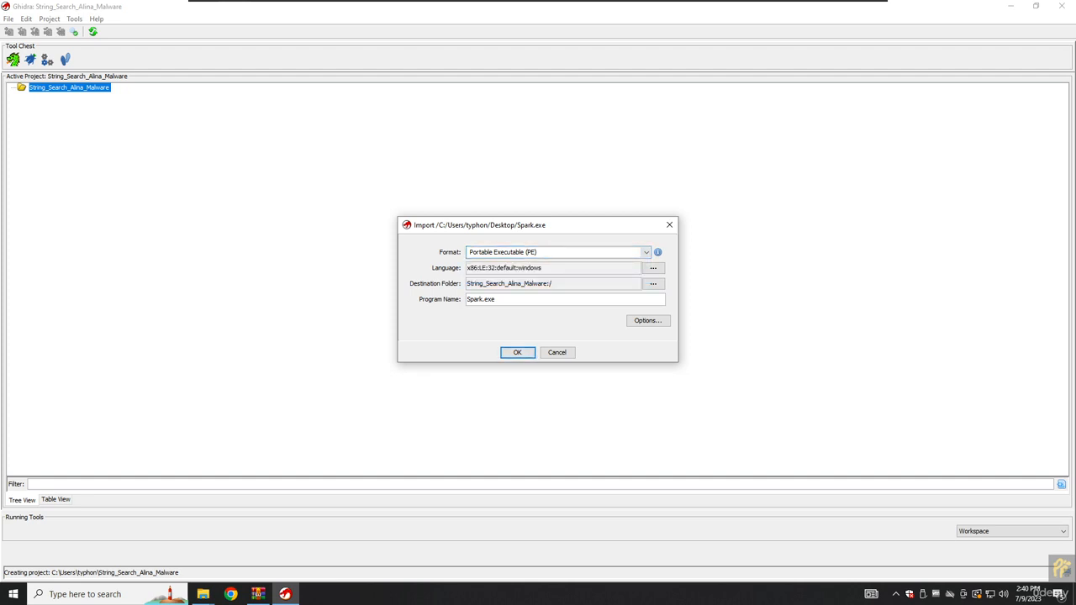
{"action": "left_click", "coordinate": [653, 267]}
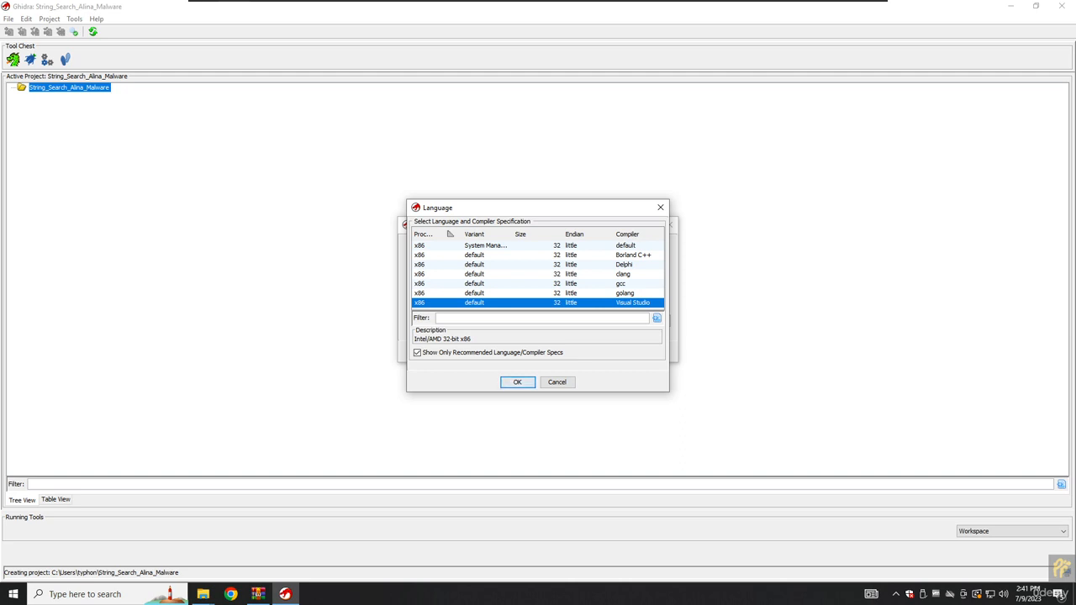
{"action": "key", "text": "Return"}
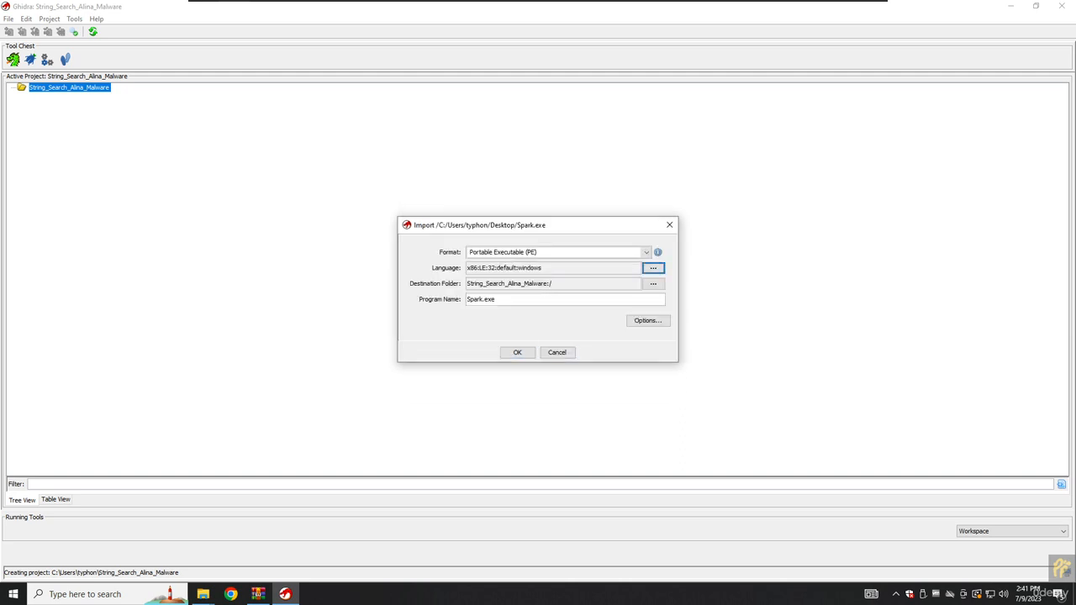
Set the program name to POS Malware and confirm the import.
{"action": "key", "text": "Tab"}
{"action": "key", "text": "BackSpace"}
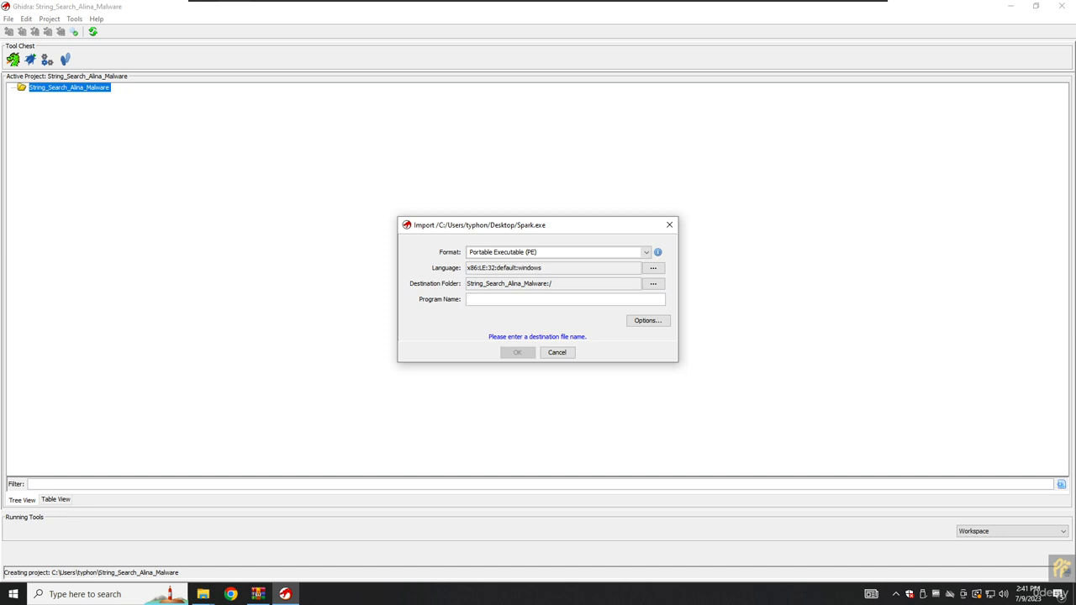
{"action": "type", "text": "Aline"}
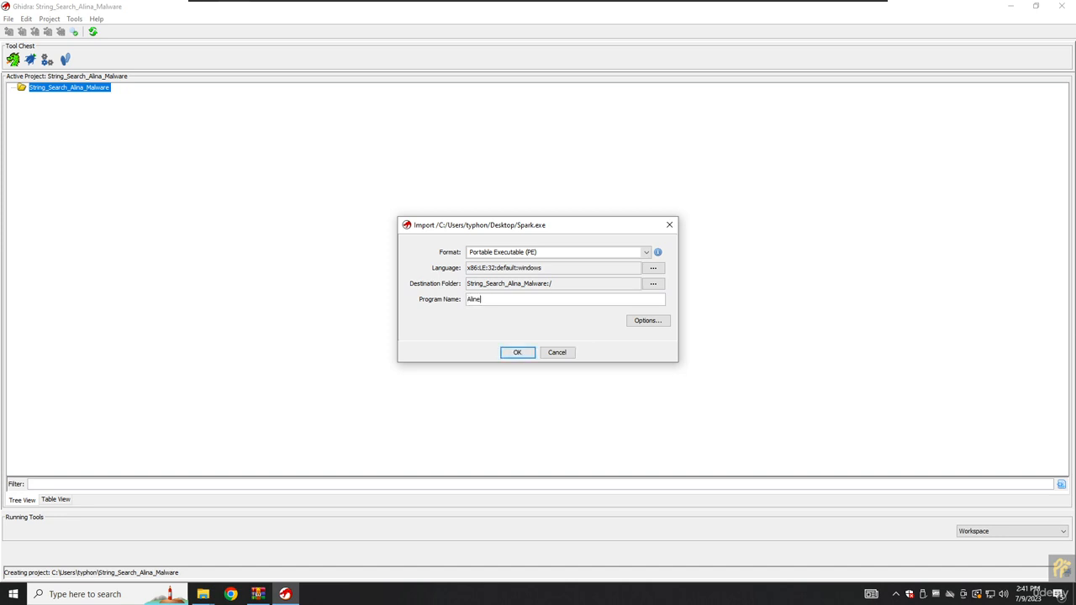
{"action": "key", "text": "BackSpace"}
{"action": "key", "text": "BackSpace"}
{"action": "key", "text": "BackSpace"}
{"action": "key", "text": "BackSpace"}
{"action": "key", "text": "BackSpace"}
{"action": "type", "text": "POS Malware"}
{"action": "key", "text": "Return"}
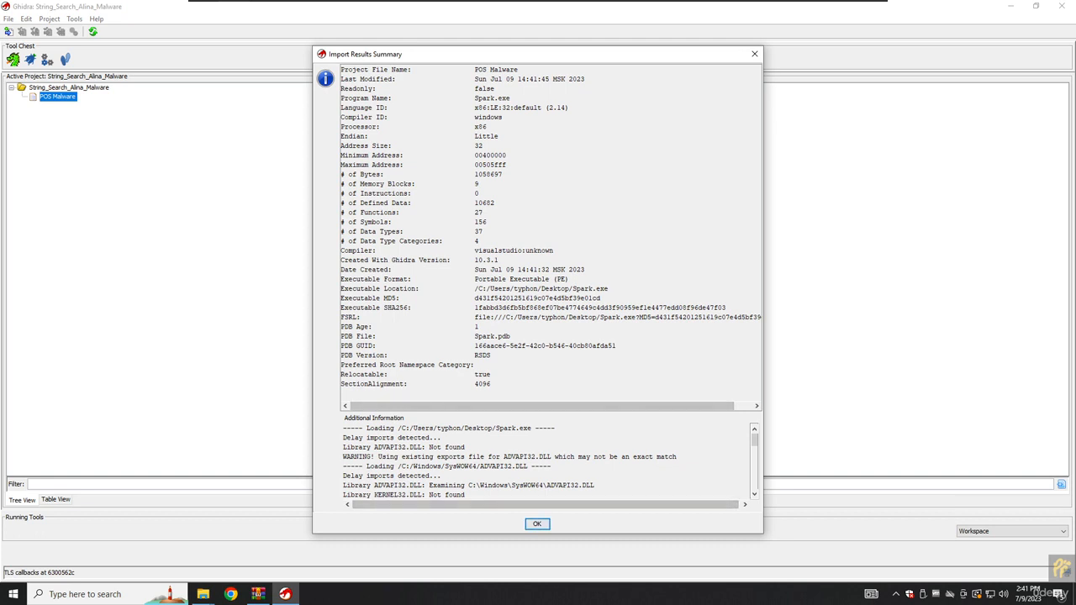
Dismiss the import summary and open POS Malware in the CodeBrowser.
{"action": "key", "text": "Return"}
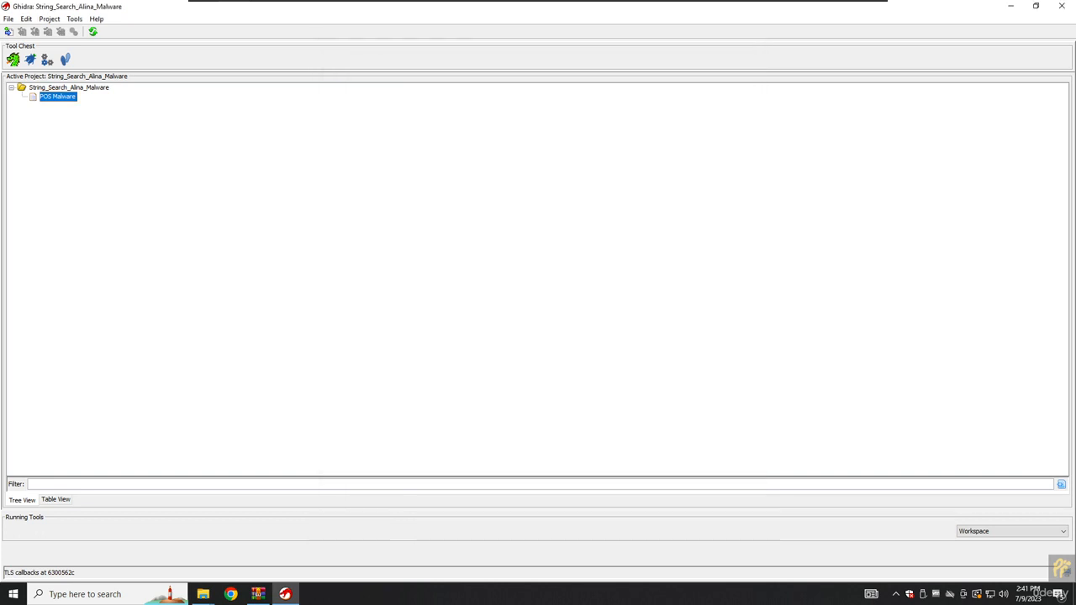
{"action": "right_click", "coordinate": [55, 97]}
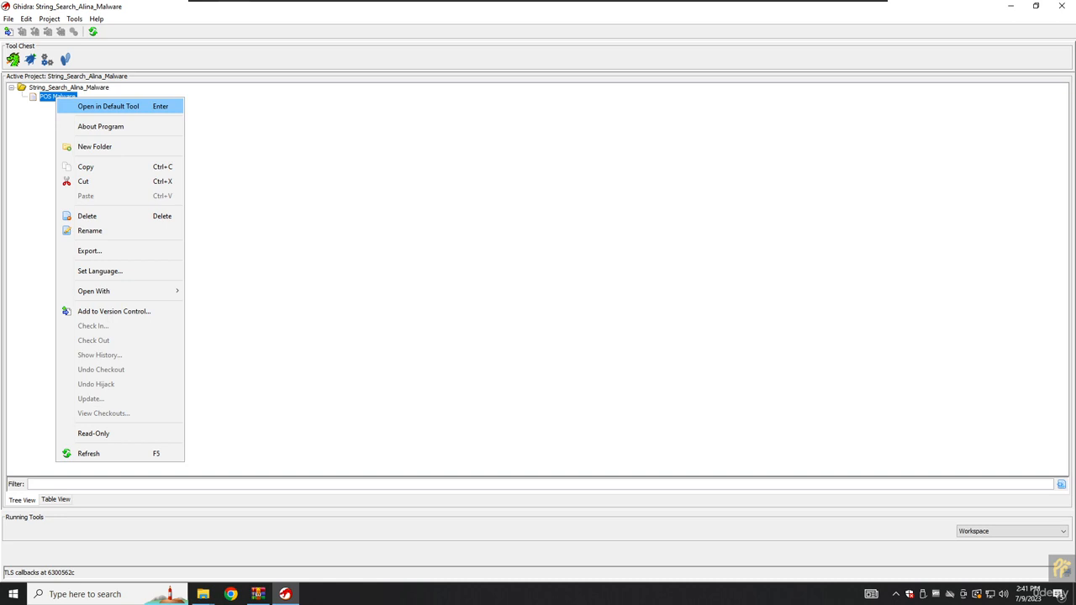
{"action": "left_click", "coordinate": [108, 106]}
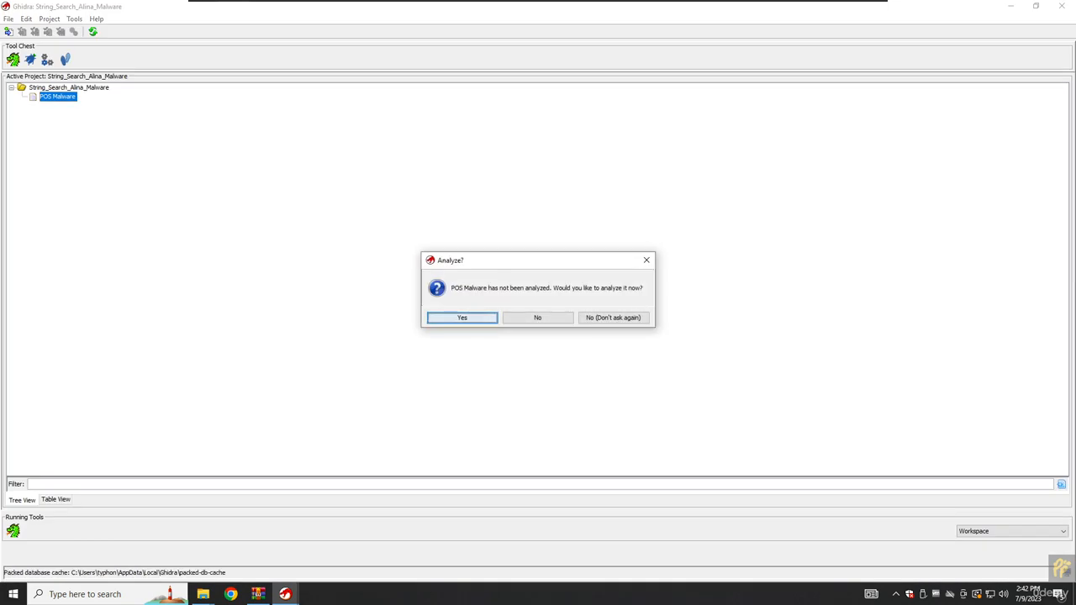
Agree to analyze and run auto-analysis with the Standard Defaults analyzers.
{"action": "left_click", "coordinate": [462, 318]}
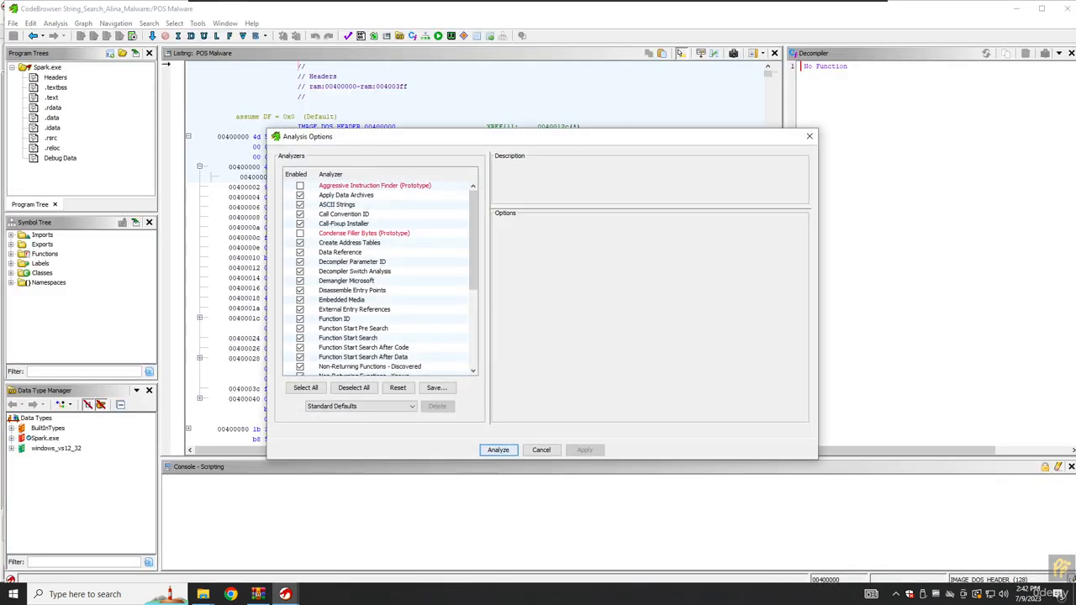
{"action": "scroll", "coordinate": [378, 278], "scroll_direction": "down", "scroll_amount": 5}
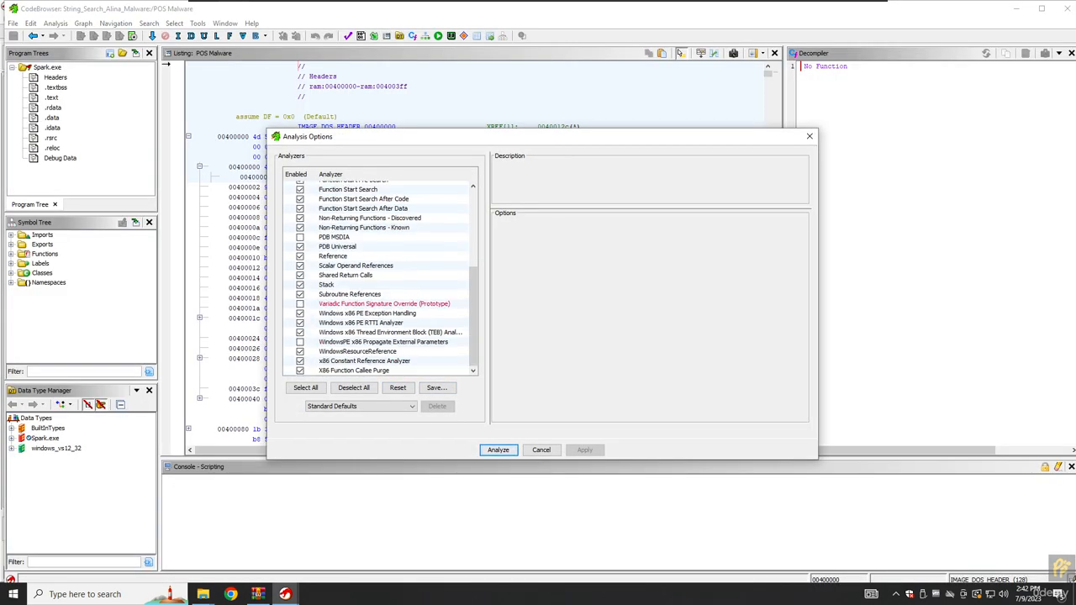
{"action": "scroll", "coordinate": [378, 277], "scroll_direction": "up", "scroll_amount": 5}
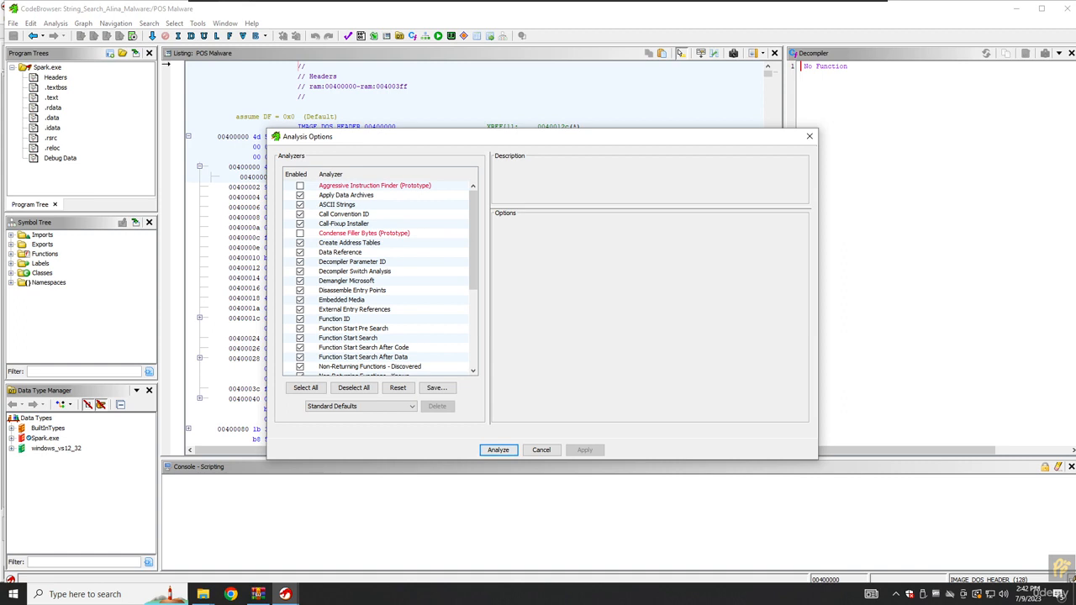
{"action": "scroll", "coordinate": [379, 277], "scroll_direction": "down", "scroll_amount": 5}
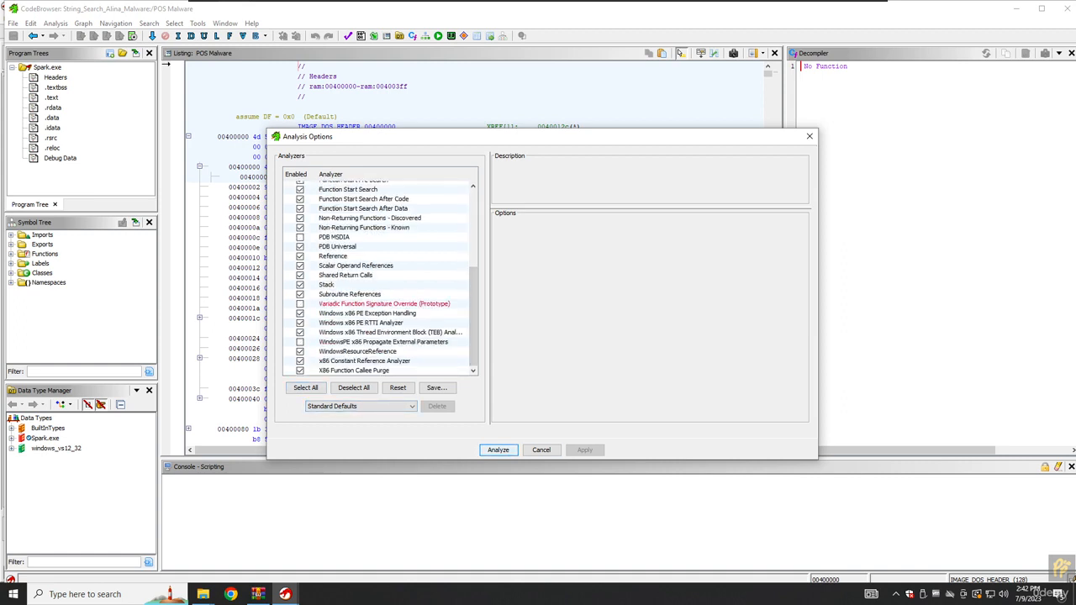
{"action": "key", "text": "Return"}
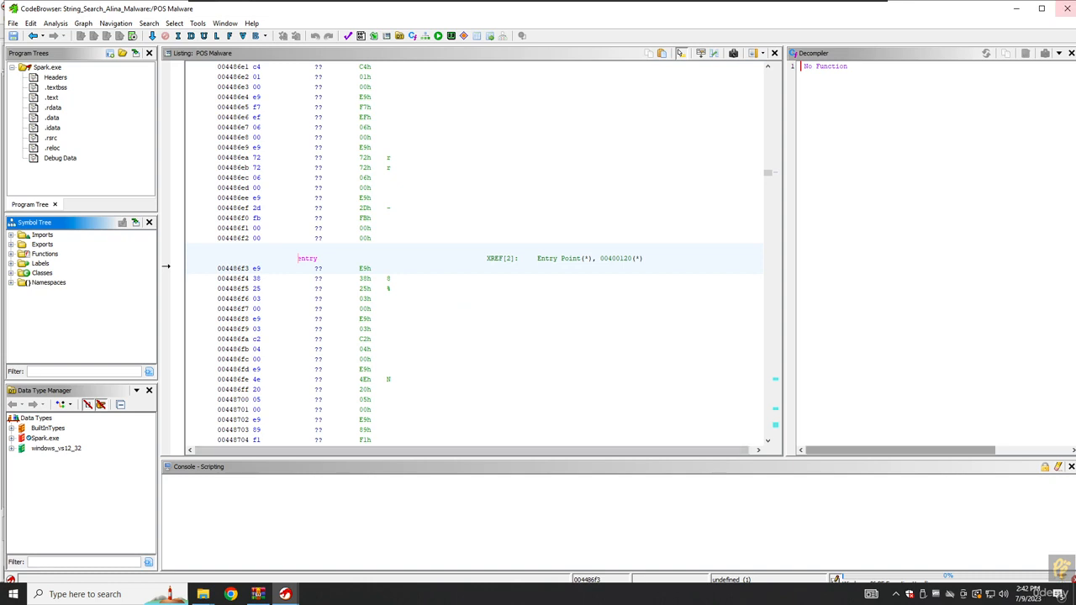
Maximize the CodeBrowser and enlarge the listing font by two steps.
{"action": "left_click", "coordinate": [1042, 8]}
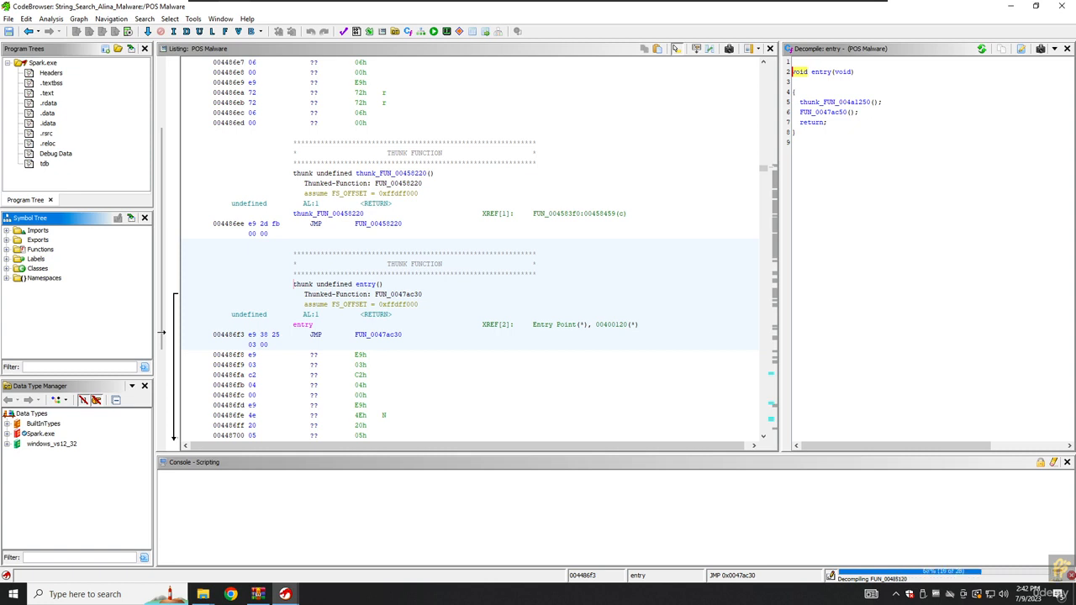
{"action": "scroll", "coordinate": [163, 332], "scroll_direction": "down", "scroll_amount": 15}
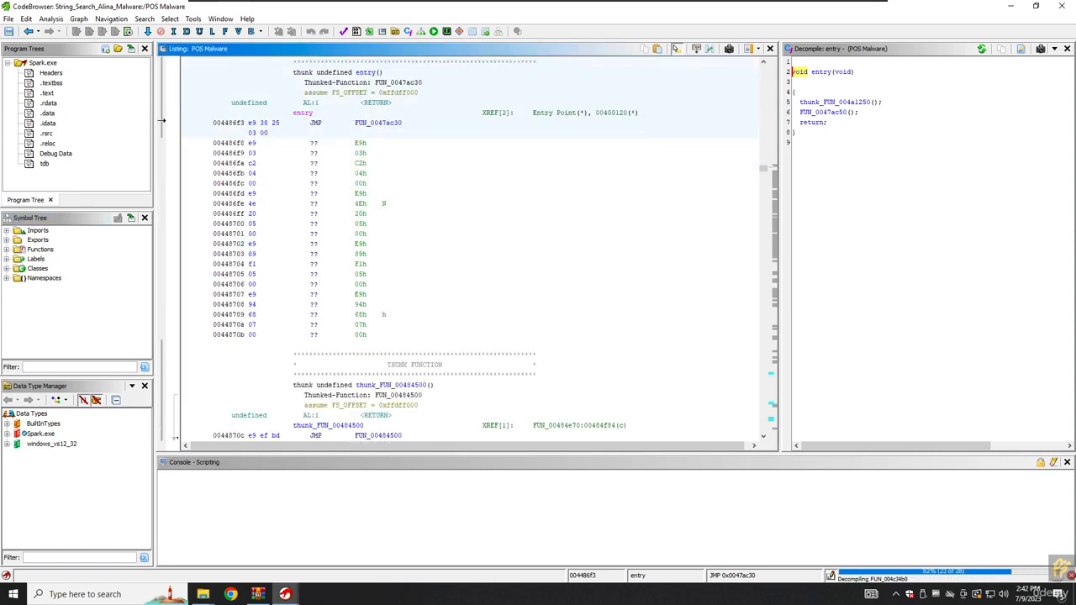
{"action": "scroll", "coordinate": [177, 438], "scroll_direction": "down", "scroll_amount": 12}
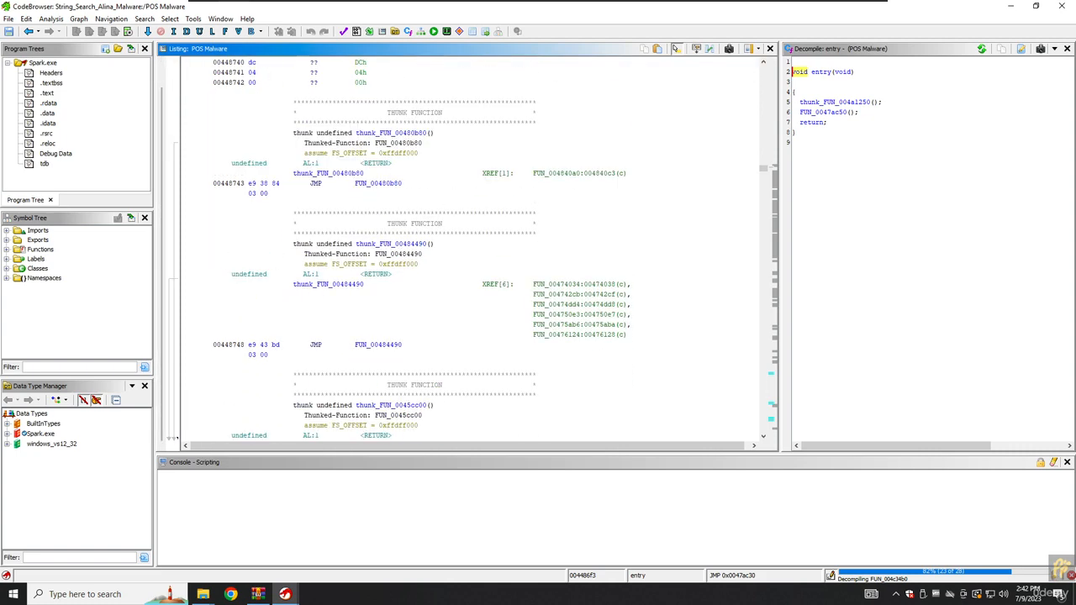
{"action": "scroll", "coordinate": [174, 438], "scroll_direction": "down", "scroll_amount": 2}
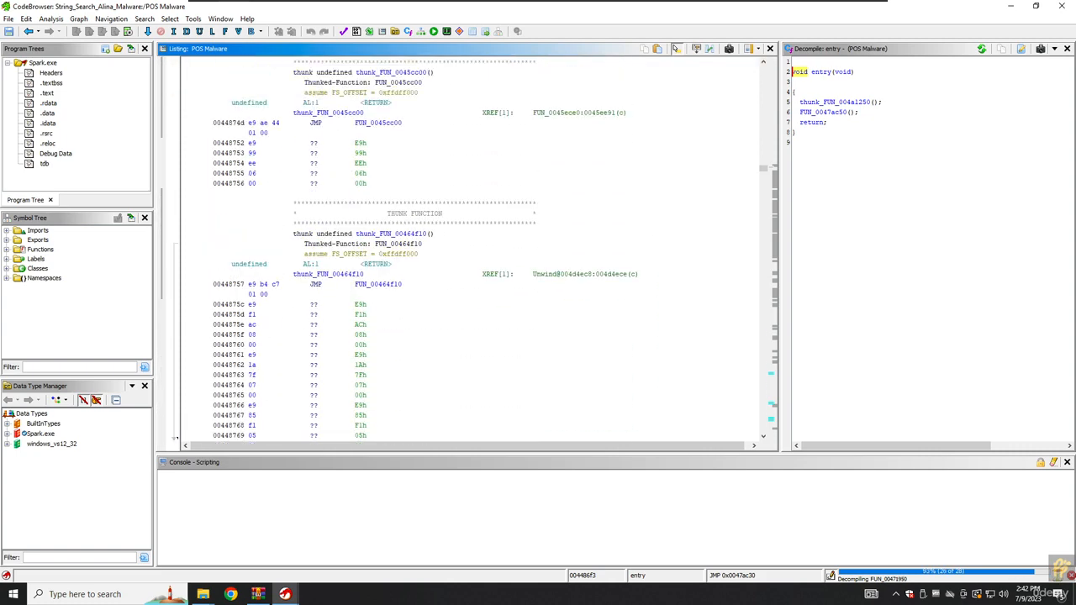
{"action": "key", "text": "ctrl+plus"}
{"action": "key", "text": "ctrl+plus"}
{"action": "key", "text": "ctrl+plus"}
{"action": "key", "text": "ctrl+plus"}
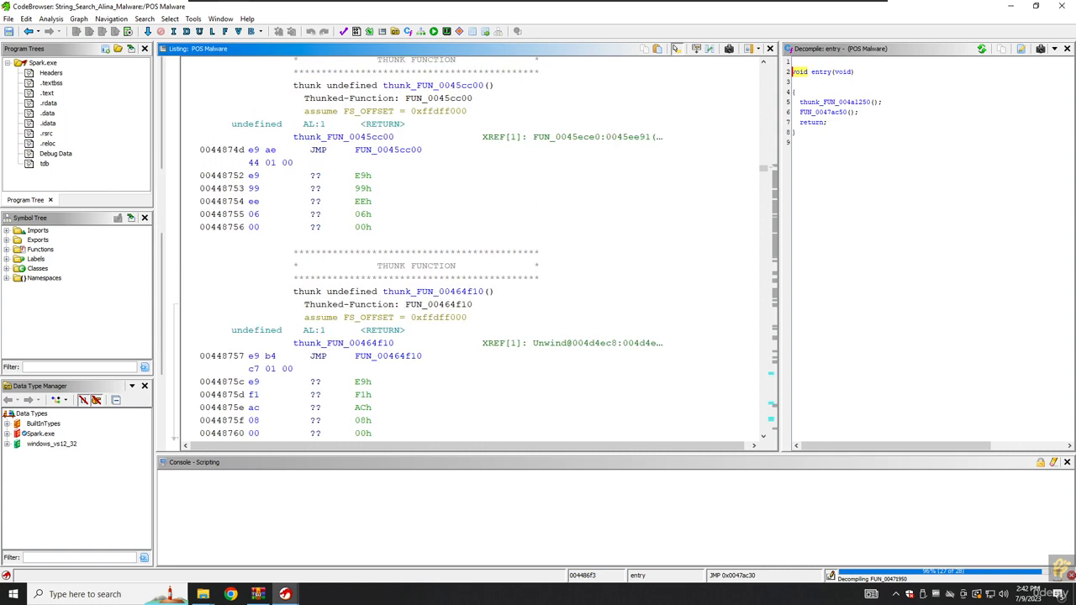
{"action": "key", "text": "ctrl+plus"}
{"action": "scroll", "coordinate": [471, 252], "scroll_direction": "down", "scroll_amount": 6}
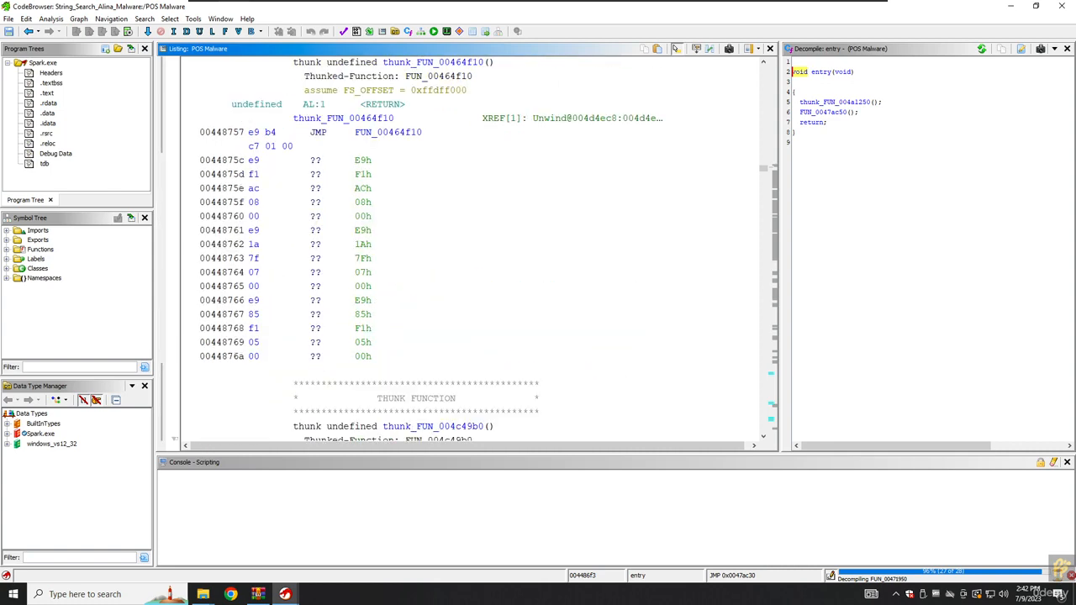
{"action": "scroll", "coordinate": [470, 252], "scroll_direction": "up", "scroll_amount": 4}
Browse the listing, showing thunk_FUN_00464f10 in the decompiler and selecting the DOS stub row.
{"action": "left_click", "coordinate": [294, 230]}
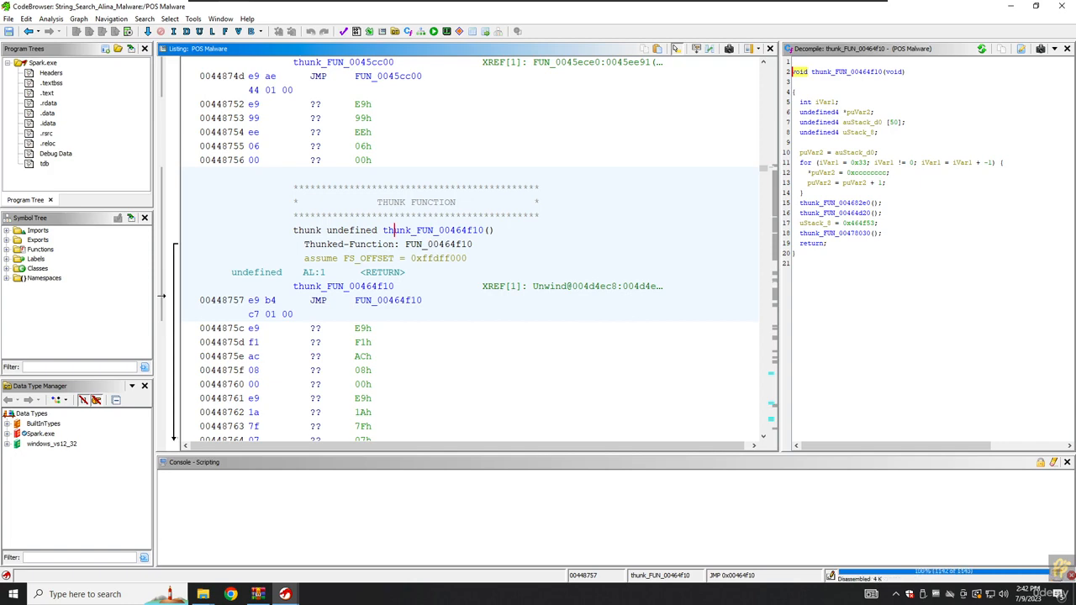
{"action": "scroll", "coordinate": [471, 252], "scroll_direction": "down", "scroll_amount": 10}
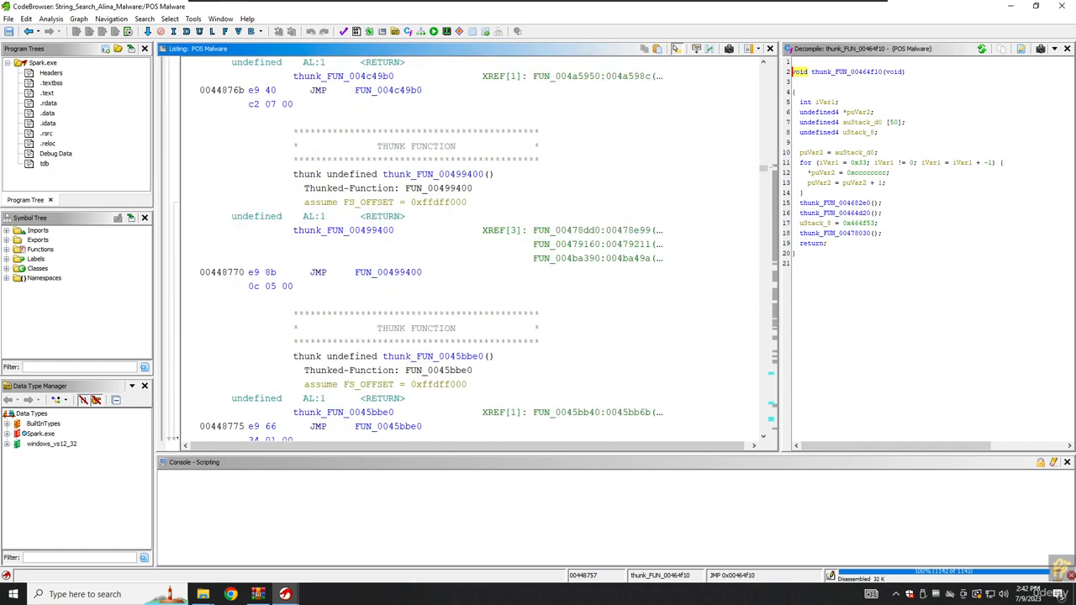
{"action": "scroll", "coordinate": [471, 252], "scroll_direction": "down", "scroll_amount": 15}
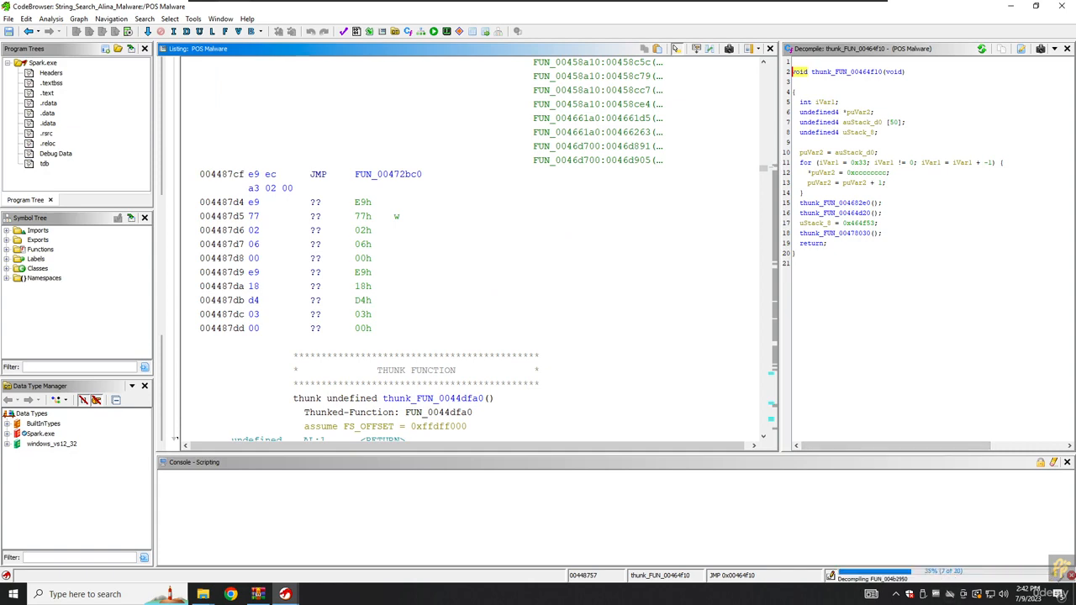
{"action": "scroll", "coordinate": [471, 253], "scroll_direction": "down", "scroll_amount": 10}
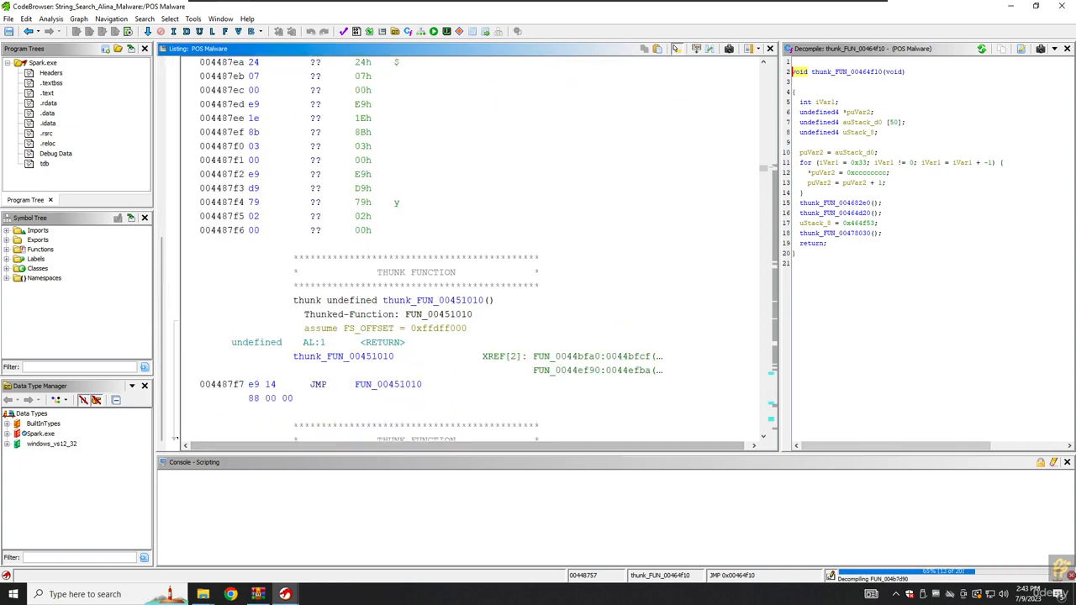
{"action": "left_click_drag", "start_coordinate": [763, 168], "coordinate": [763, 67]}
{"action": "scroll", "coordinate": [470, 252], "scroll_direction": "down", "scroll_amount": 12}
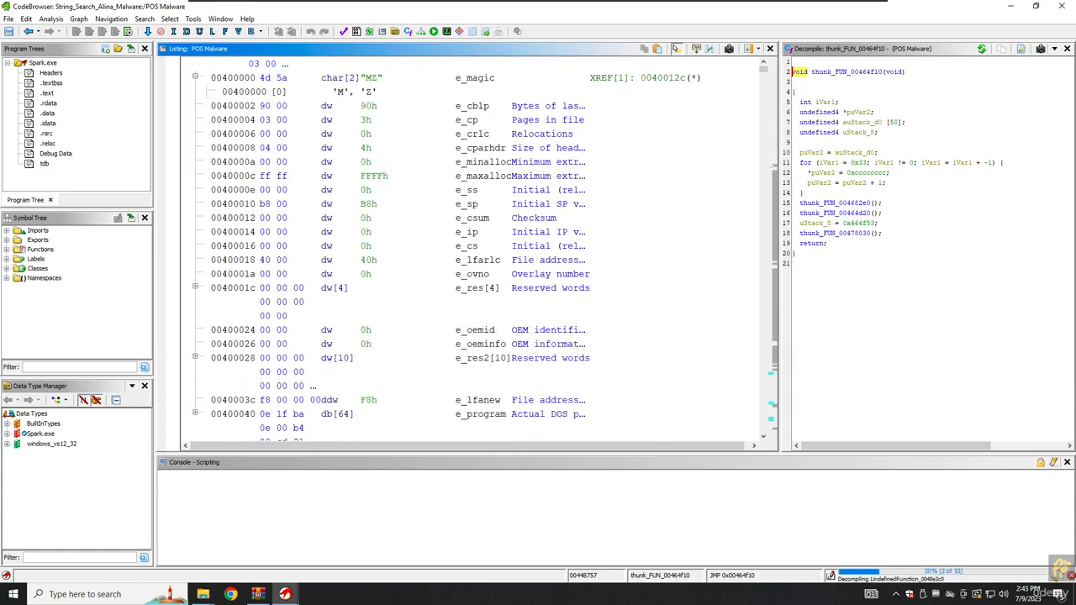
{"action": "scroll", "coordinate": [471, 253], "scroll_direction": "up", "scroll_amount": 6}
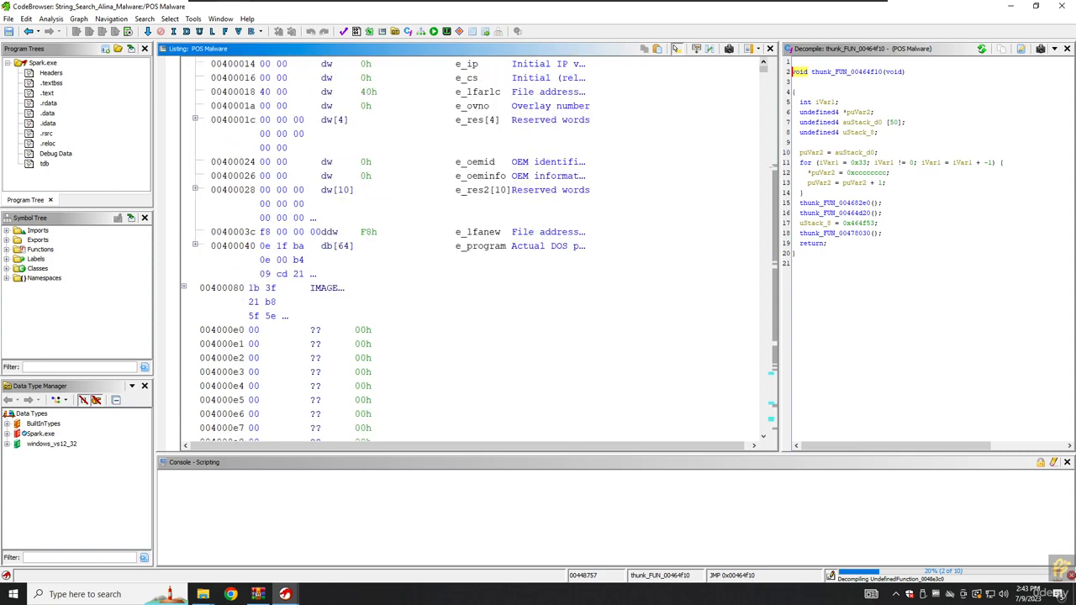
{"action": "left_click", "coordinate": [586, 246]}
{"action": "scroll", "coordinate": [586, 246], "scroll_direction": "down", "scroll_amount": 7}
{"action": "scroll", "coordinate": [471, 252], "scroll_direction": "down", "scroll_amount": 20}
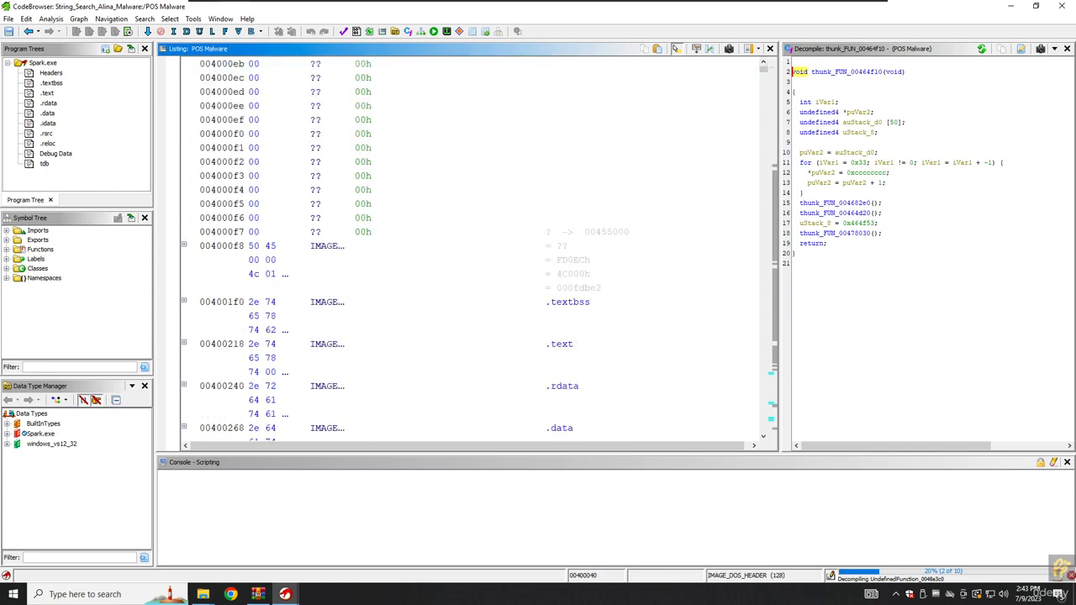
{"action": "scroll", "coordinate": [470, 253], "scroll_direction": "down", "scroll_amount": 20}
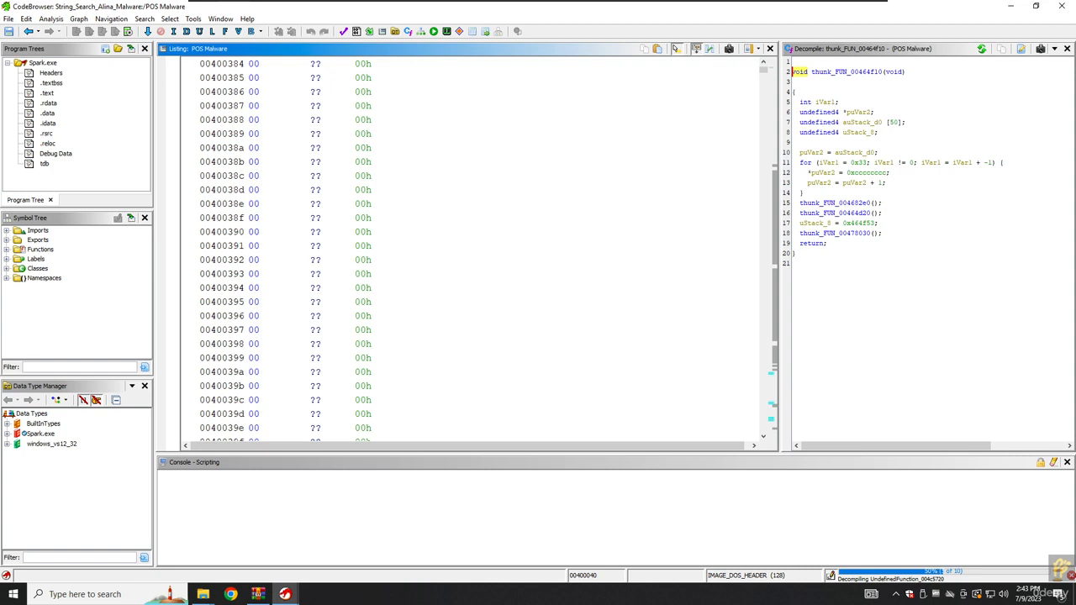
Open the listing field layout editor and move Mnemonic before the P column.
{"action": "left_click", "coordinate": [696, 49]}
{"action": "left_click", "coordinate": [373, 368]}
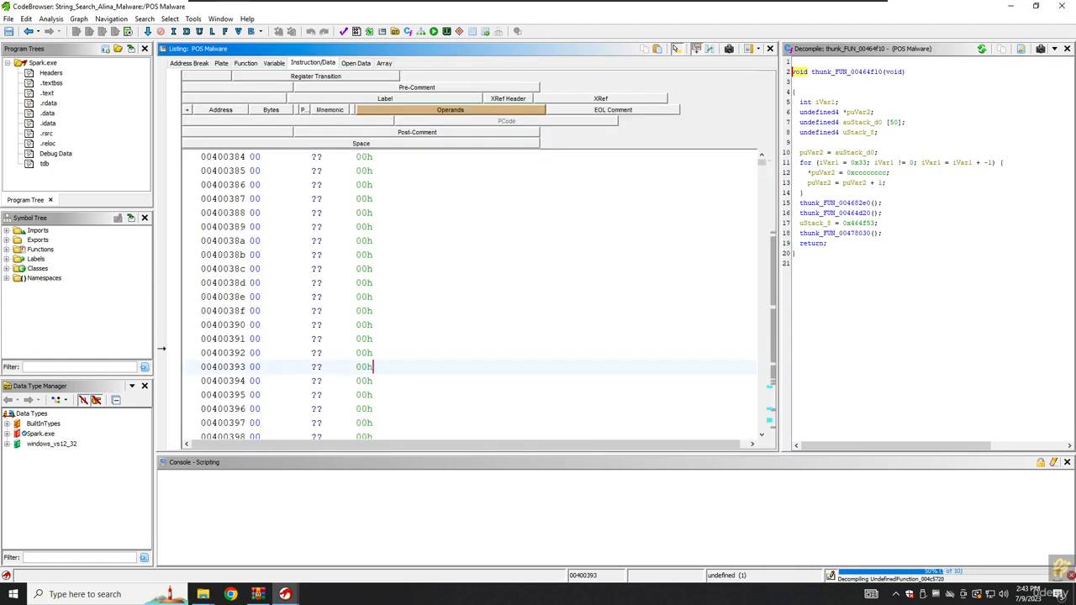
{"action": "mouse_move", "coordinate": [329, 111]}
{"action": "left_mouse_down"}
{"action": "mouse_move", "coordinate": [344, 111]}
{"action": "mouse_move", "coordinate": [317, 110]}
{"action": "left_mouse_up"}
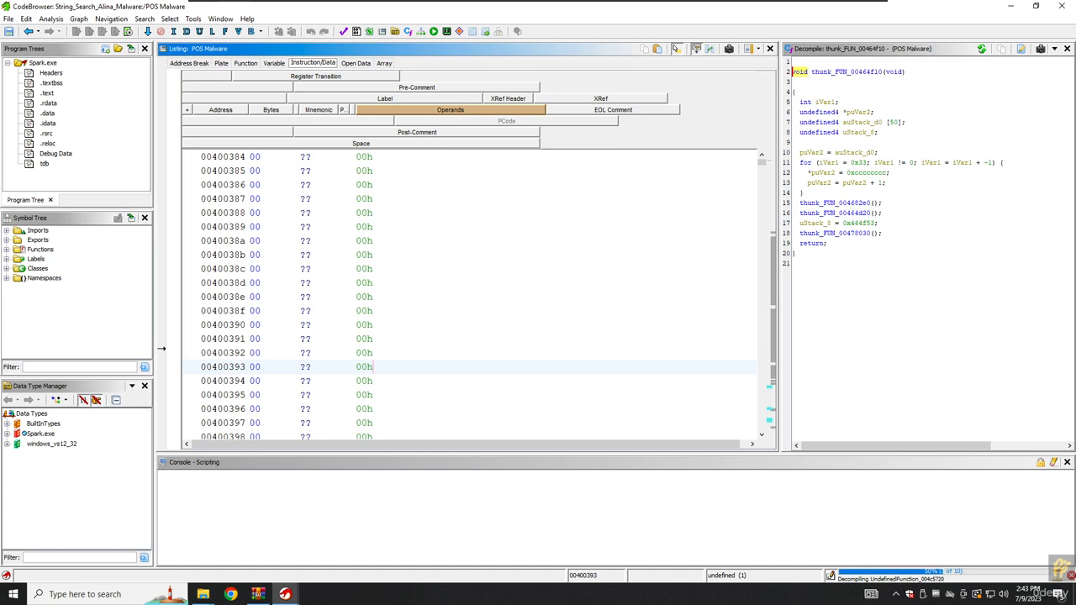
{"action": "scroll", "coordinate": [217, 225], "scroll_direction": "down", "scroll_amount": 20}
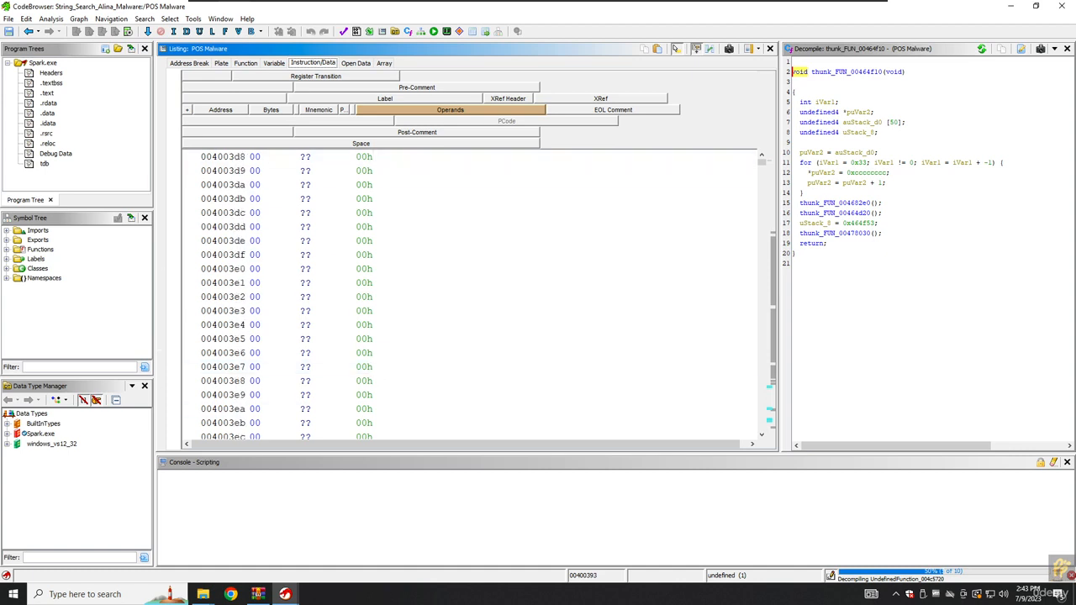
Inspect instructions 00478a40–00478a47, close the field editor, and select PUSH EDX at 00478aa4.
{"action": "left_click", "coordinate": [774, 284]}
{"action": "left_click", "coordinate": [317, 315]}
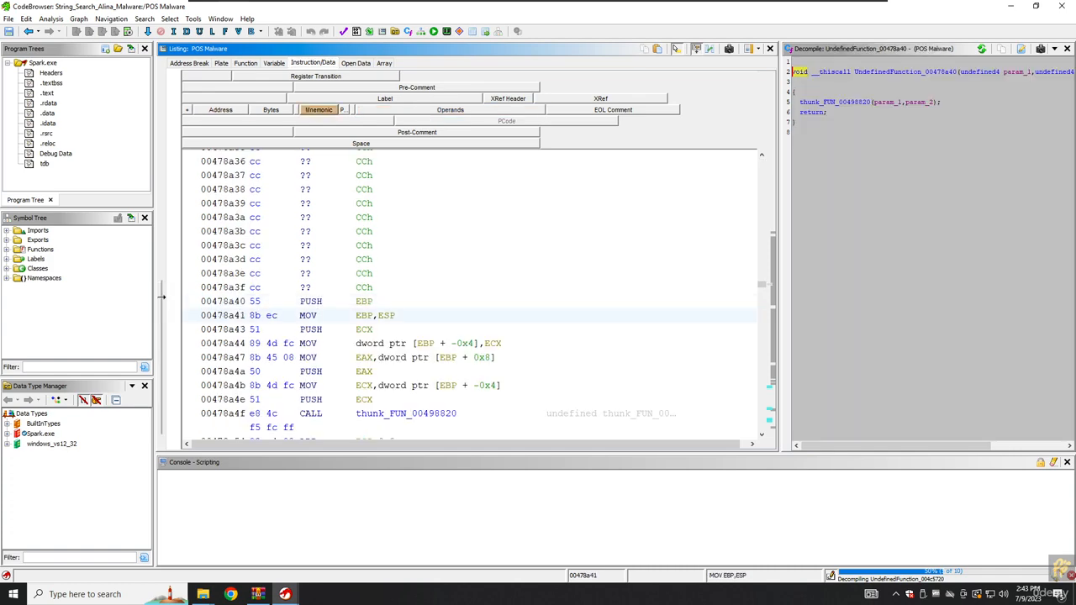
{"action": "left_click", "coordinate": [318, 343]}
{"action": "left_click", "coordinate": [317, 329]}
{"action": "left_click", "coordinate": [306, 343]}
{"action": "left_click", "coordinate": [307, 357]}
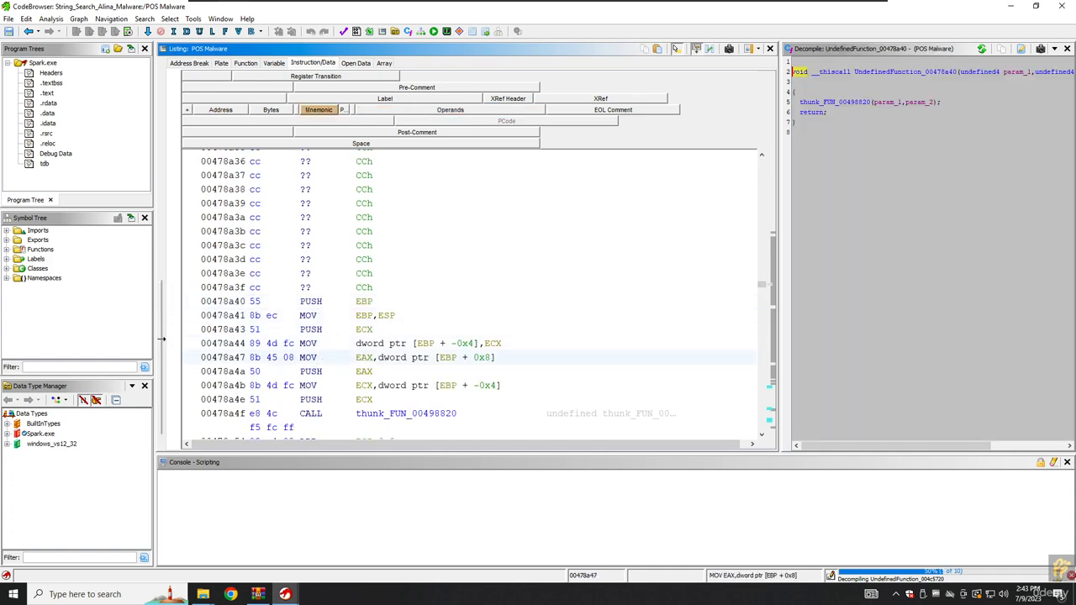
{"action": "scroll", "coordinate": [307, 357], "scroll_direction": "down", "scroll_amount": 20}
{"action": "scroll", "coordinate": [471, 295], "scroll_direction": "down", "scroll_amount": 8}
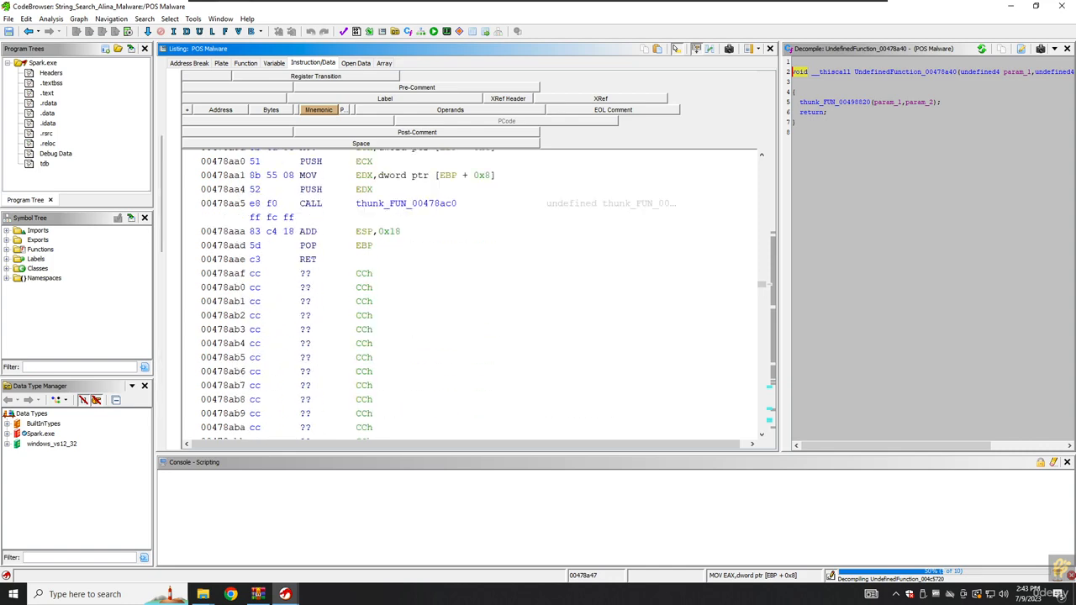
{"action": "scroll", "coordinate": [471, 294], "scroll_direction": "up", "scroll_amount": 5}
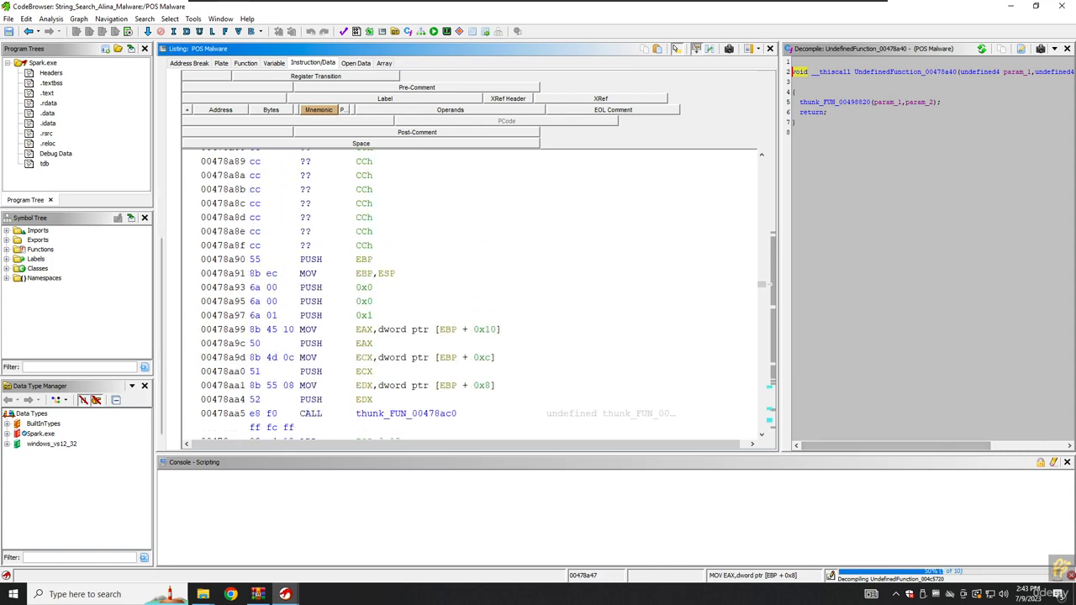
{"action": "left_click", "coordinate": [696, 48]}
{"action": "left_click", "coordinate": [404, 306]}
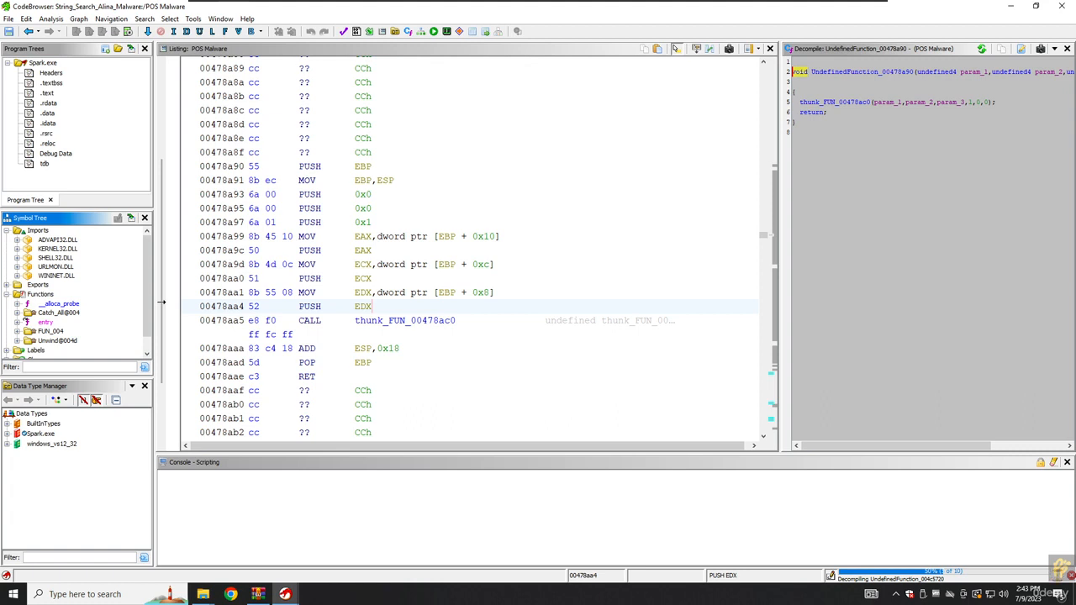
Step through WININET.DLL imports such as InternetConnectA, InternetOpenA, HttpSendRequestA and HttpQueryInfoA.
{"action": "left_click", "coordinate": [56, 276]}
{"action": "key", "text": "Right"}
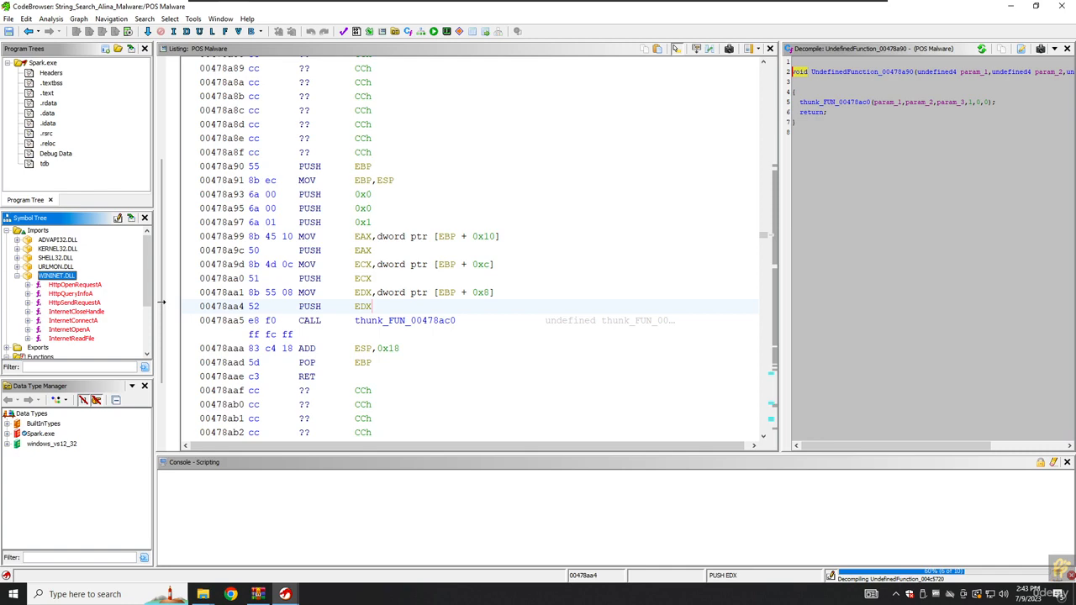
{"action": "key", "text": "Down"}
{"action": "key", "text": "Down"}
{"action": "key", "text": "Down"}
{"action": "key", "text": "Down"}
{"action": "key", "text": "Down"}
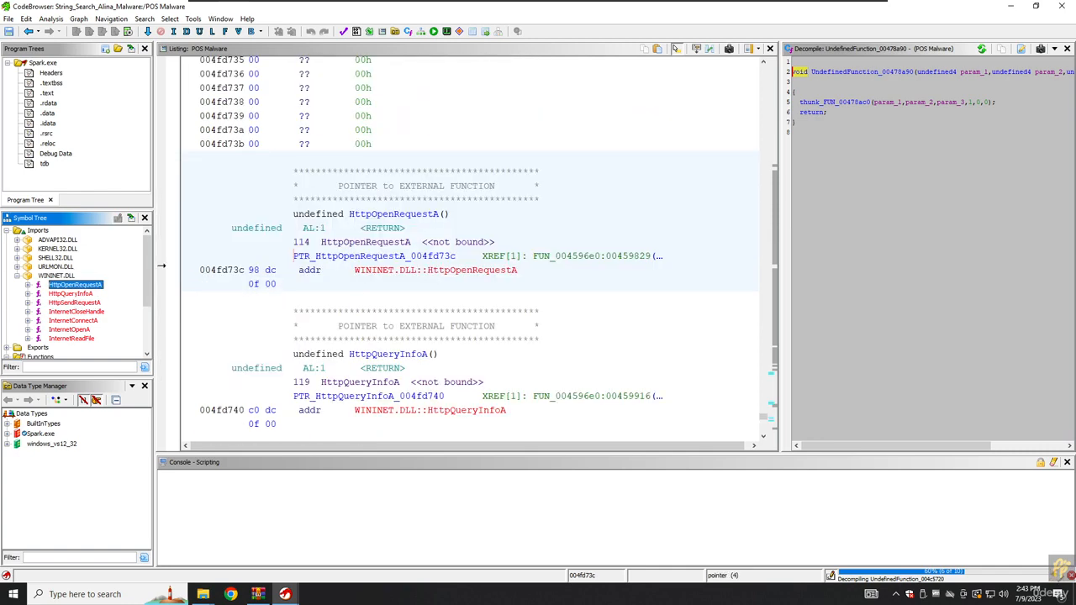
{"action": "key", "text": "Down"}
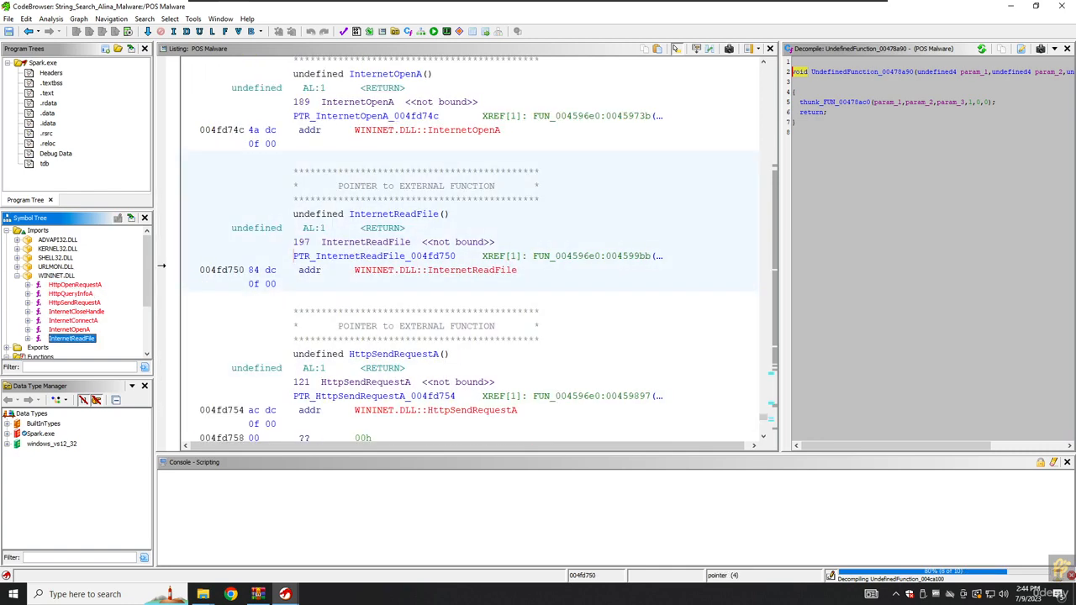
{"action": "key", "text": "Up"}
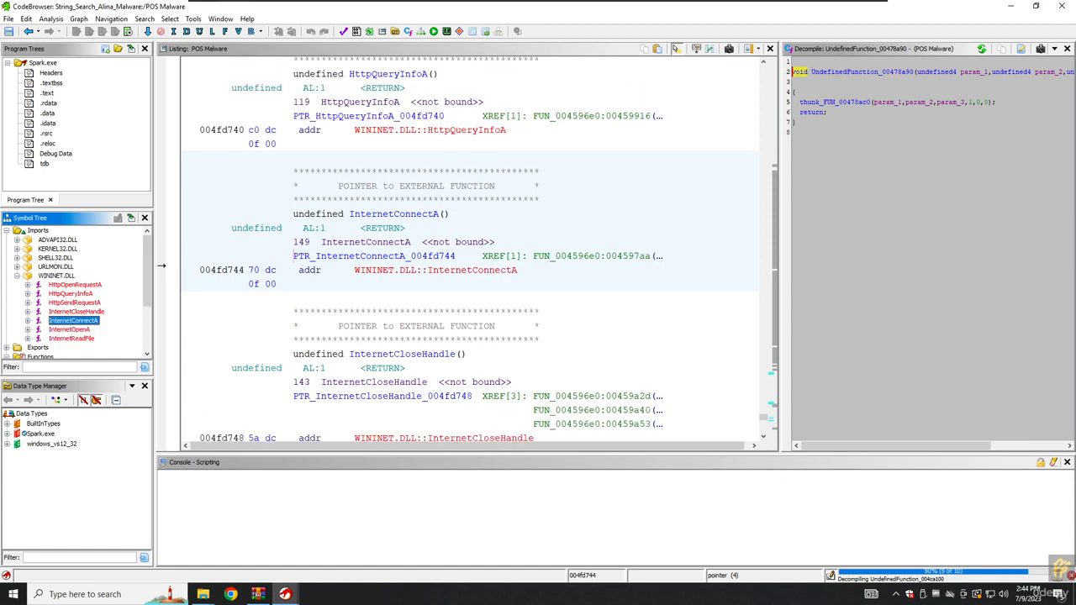
{"action": "key", "text": "Up"}
{"action": "key", "text": "Up"}
{"action": "key", "text": "Up"}
{"action": "key", "text": "Up"}
{"action": "key", "text": "Up"}
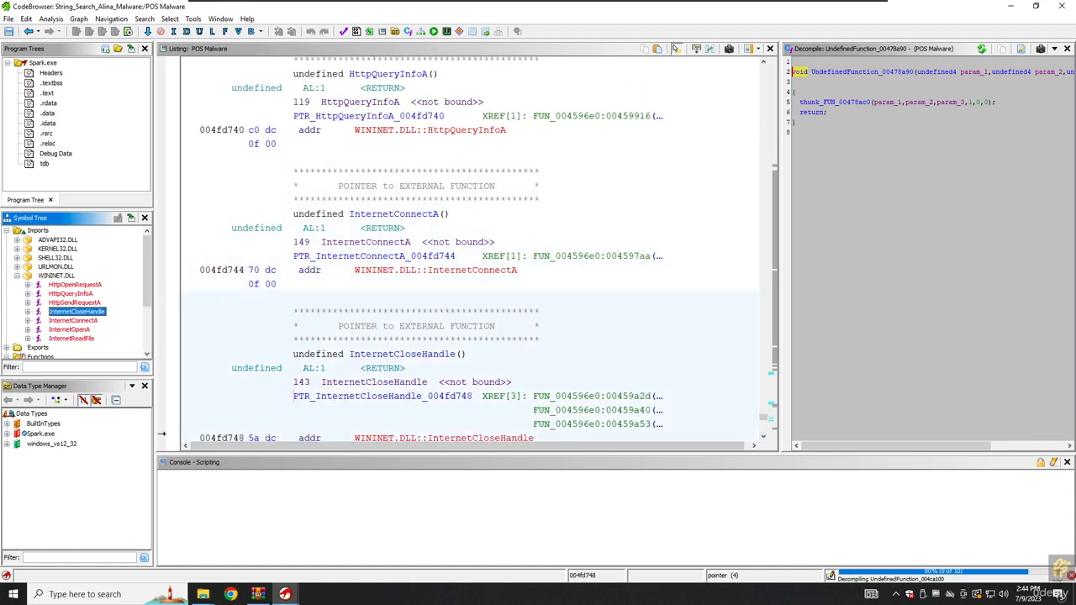
{"action": "key", "text": "Down"}
{"action": "key", "text": "Down"}
{"action": "key", "text": "Down"}
{"action": "key", "text": "Down"}
{"action": "key", "text": "Down"}
{"action": "key", "text": "Down"}
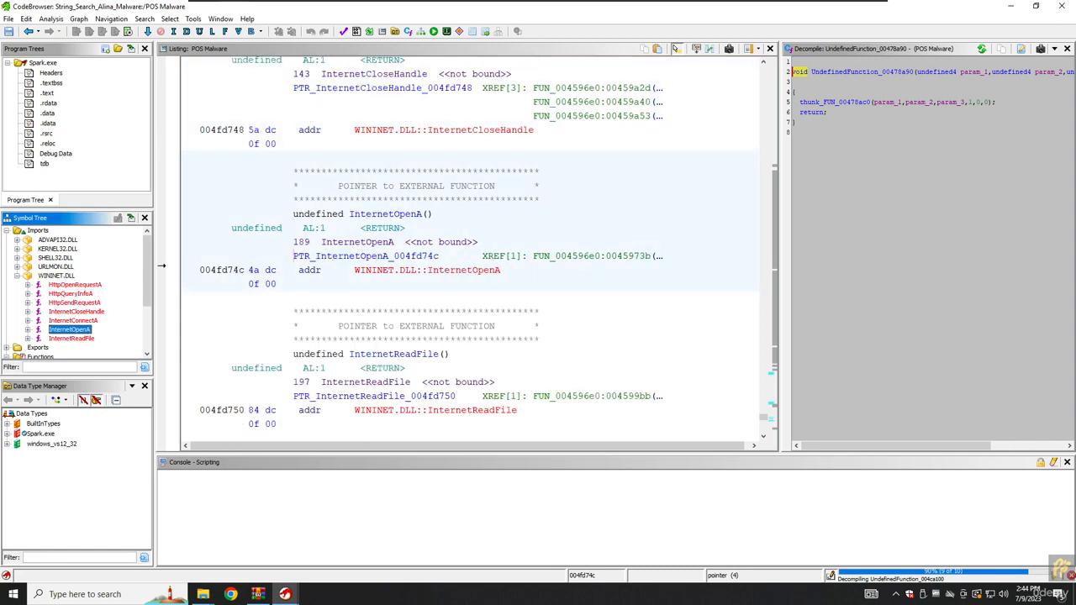
{"action": "key", "text": "Down"}
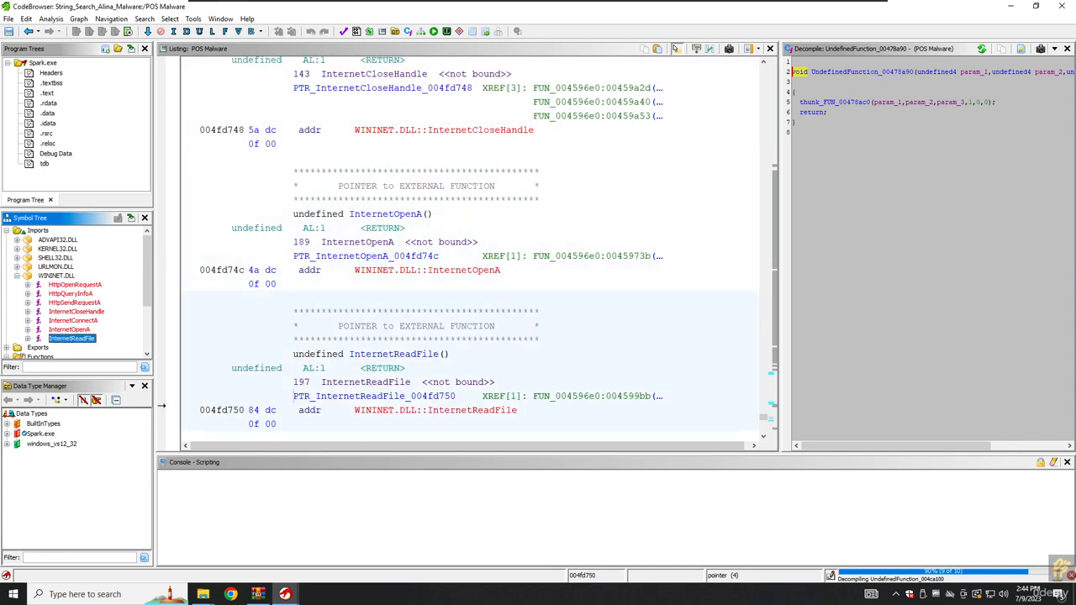
{"action": "key", "text": "Up"}
{"action": "key", "text": "Up"}
{"action": "key", "text": "Up"}
{"action": "key", "text": "Up"}
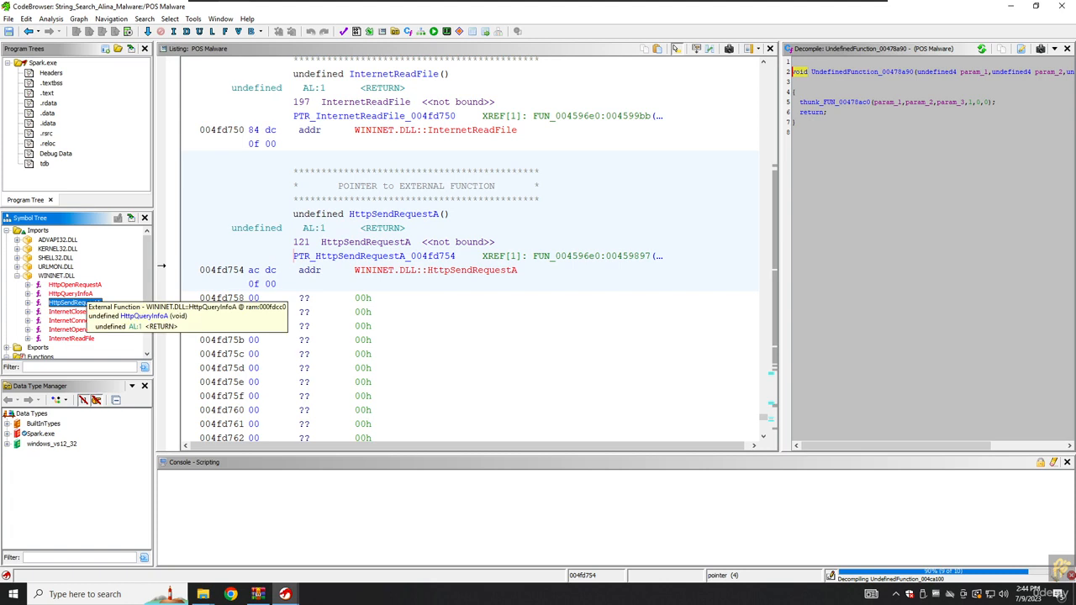
{"action": "key", "text": "Left"}
{"action": "key", "text": "Down"}
{"action": "key", "text": "Down"}
{"action": "key", "text": "Down"}
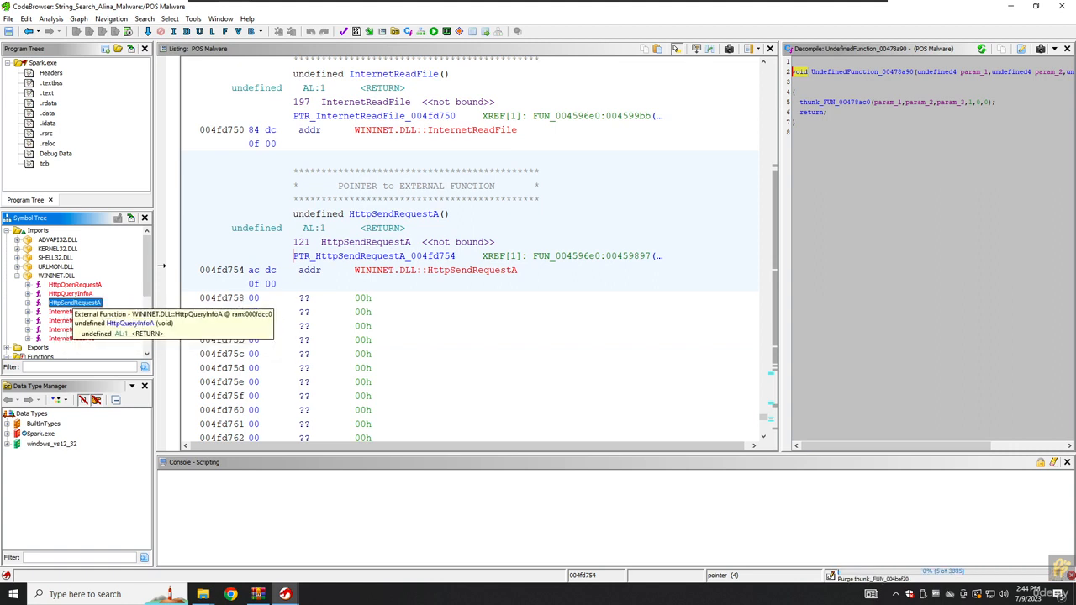
{"action": "key", "text": "Up"}
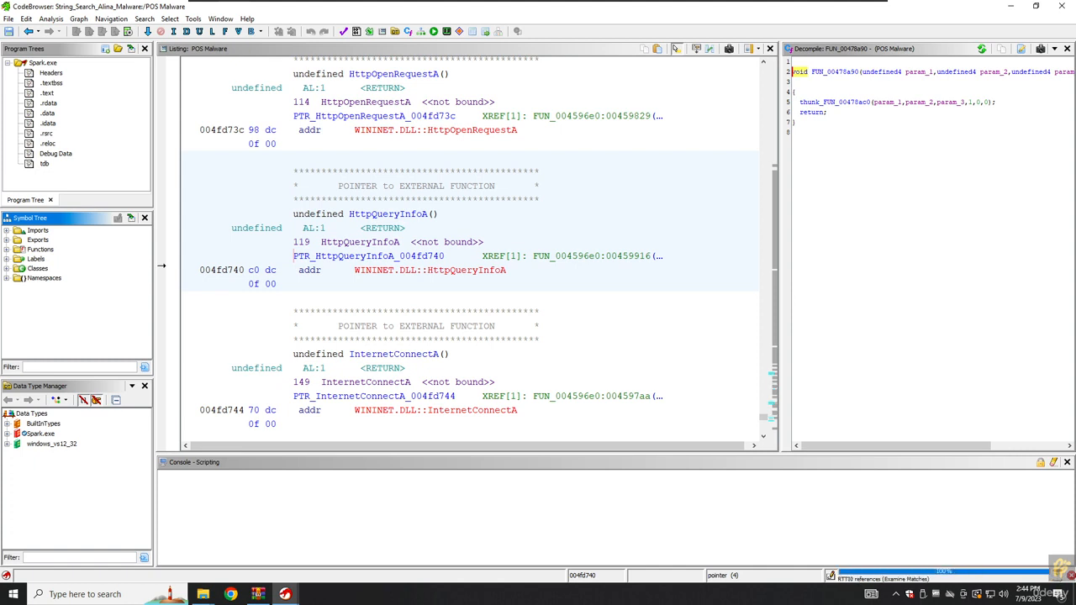
Expand URLMON.DLL and show URLDownloadToFileA at 004fd788 in the listing.
{"action": "left_click", "coordinate": [7, 230]}
{"action": "left_click", "coordinate": [17, 267]}
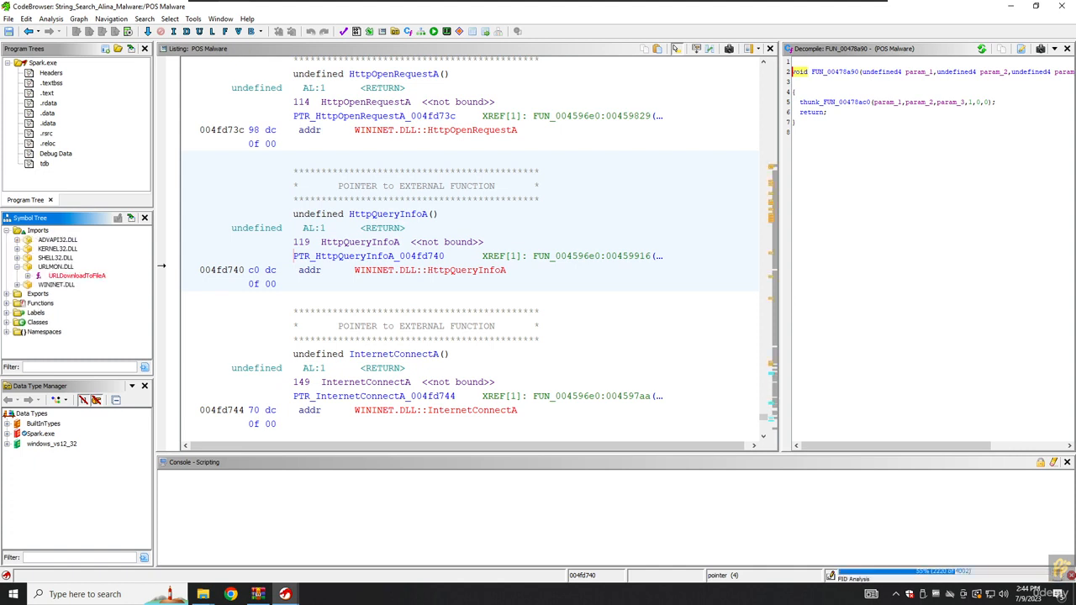
{"action": "left_click", "coordinate": [76, 276]}
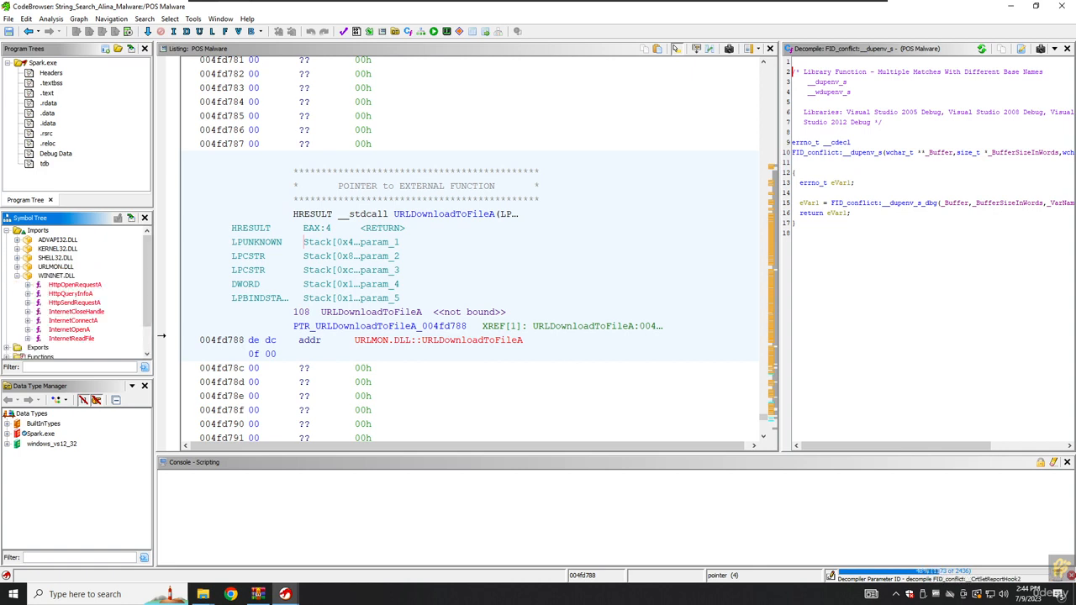
View WININET imports InternetReadFile, InternetConnectA, InternetOpenA, InternetCloseHandle, then the URLMON.DLL entry.
{"action": "left_click", "coordinate": [72, 338]}
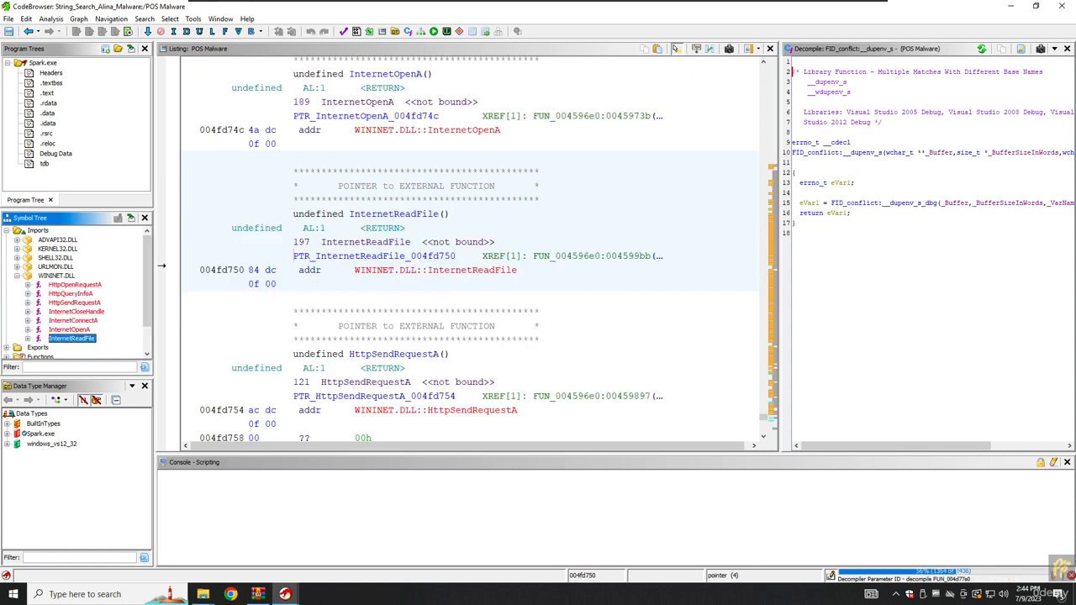
{"action": "left_click", "coordinate": [73, 321]}
{"action": "left_click", "coordinate": [69, 329]}
{"action": "left_click", "coordinate": [75, 311]}
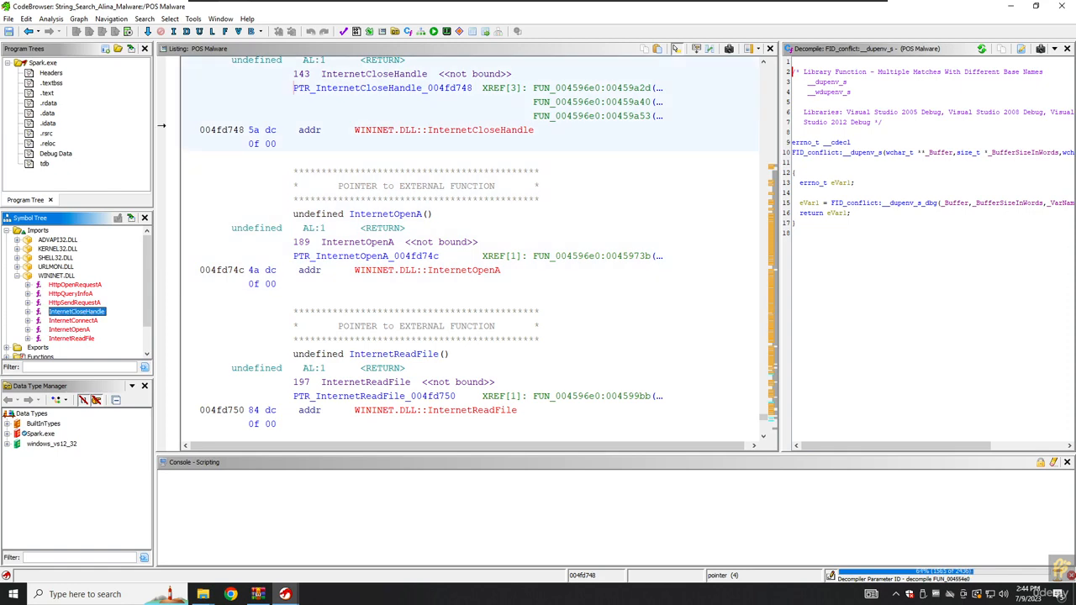
{"action": "scroll", "coordinate": [470, 253], "scroll_direction": "down", "scroll_amount": 7}
{"action": "scroll", "coordinate": [470, 252], "scroll_direction": "down", "scroll_amount": 15}
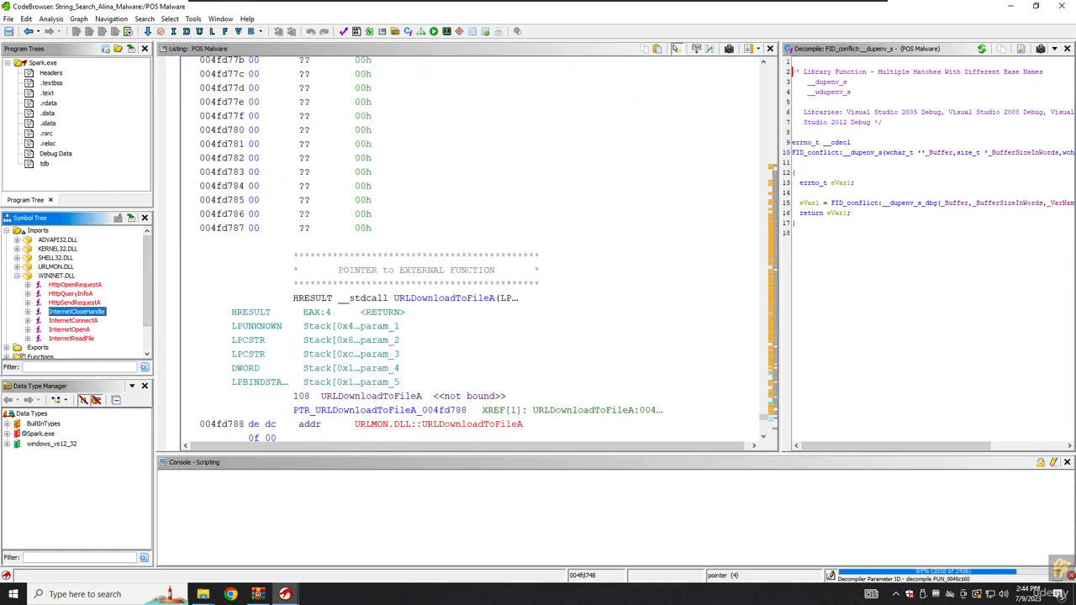
{"action": "left_click", "coordinate": [17, 268]}
{"action": "left_click", "coordinate": [56, 267]}
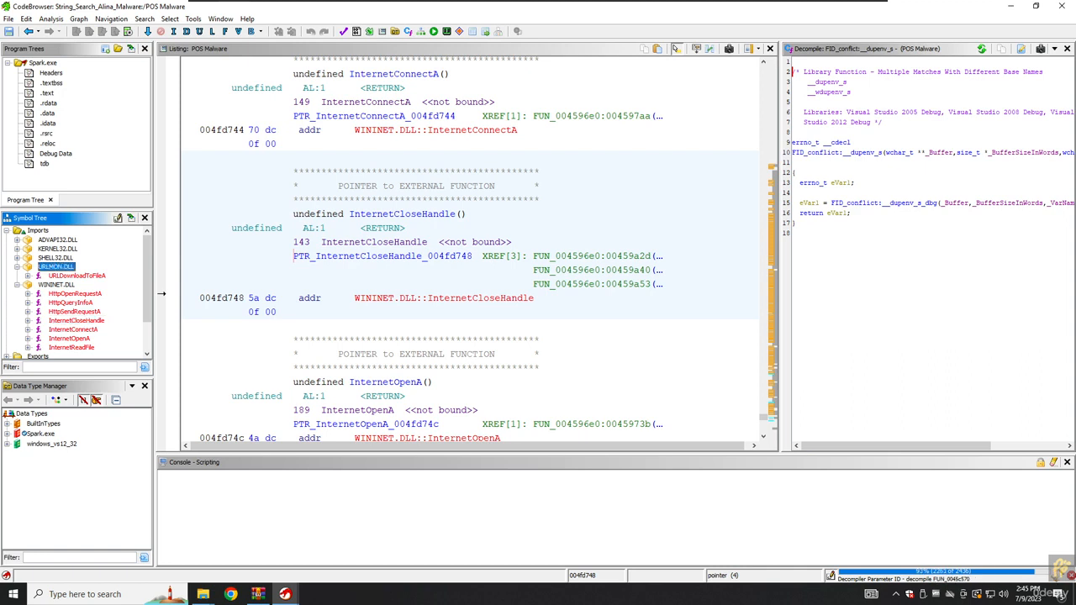
Expand ADVAPI32.DLL and view RegCreateKeyExA, RegQueryValueExA, StartServiceA, ControlService and CreateServiceA.
{"action": "left_click", "coordinate": [57, 240]}
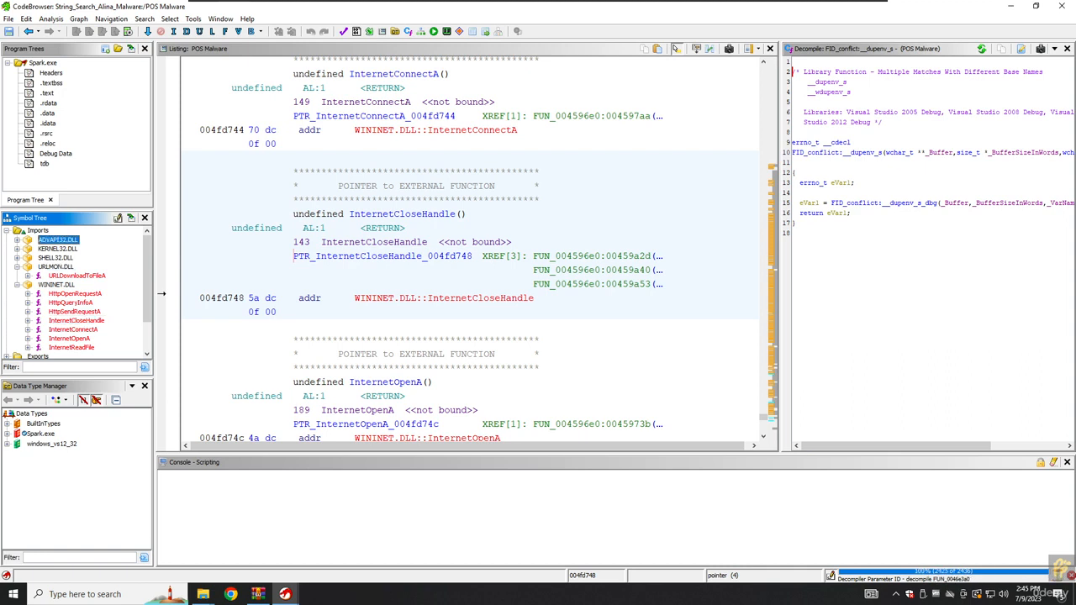
{"action": "left_click", "coordinate": [17, 240]}
{"action": "scroll", "coordinate": [76, 294], "scroll_direction": "down", "scroll_amount": 4}
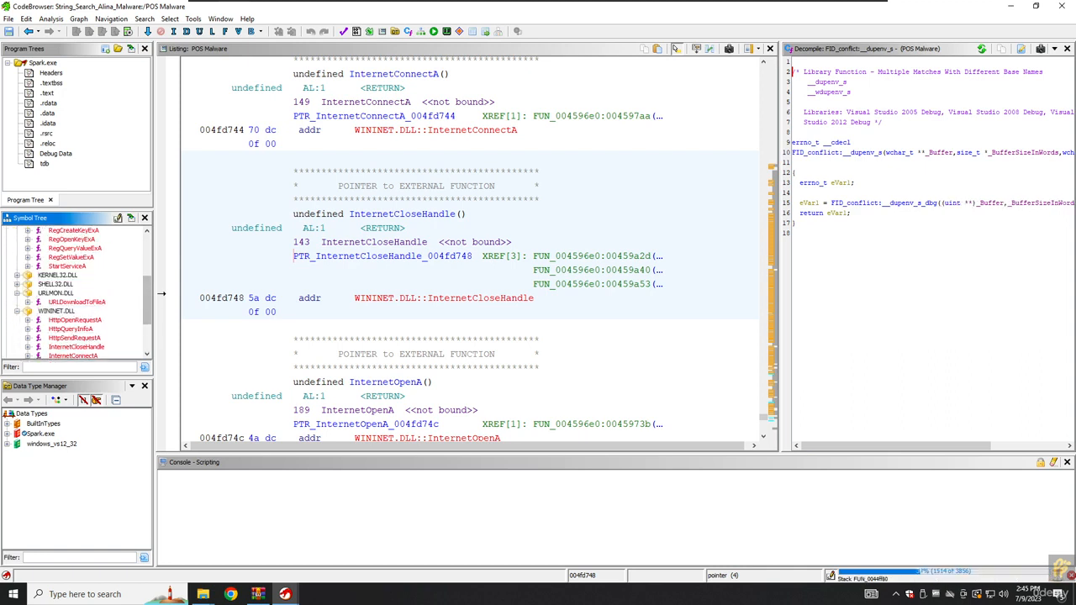
{"action": "scroll", "coordinate": [75, 294], "scroll_direction": "up", "scroll_amount": 2}
{"action": "left_click", "coordinate": [74, 284]}
{"action": "left_click", "coordinate": [75, 302]}
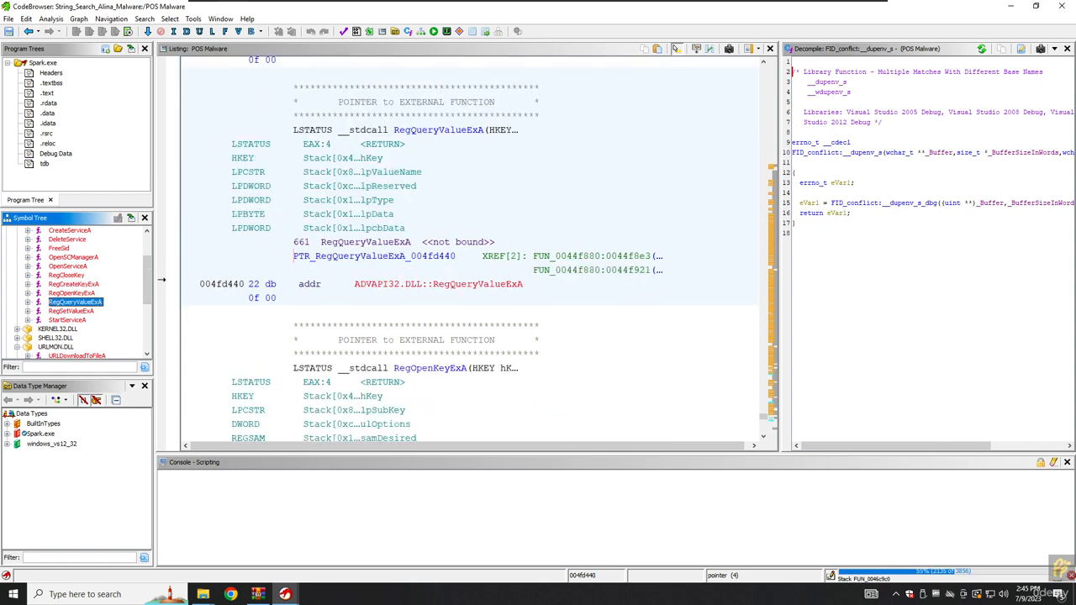
{"action": "left_click", "coordinate": [68, 320]}
{"action": "scroll", "coordinate": [76, 295], "scroll_direction": "up", "scroll_amount": 2}
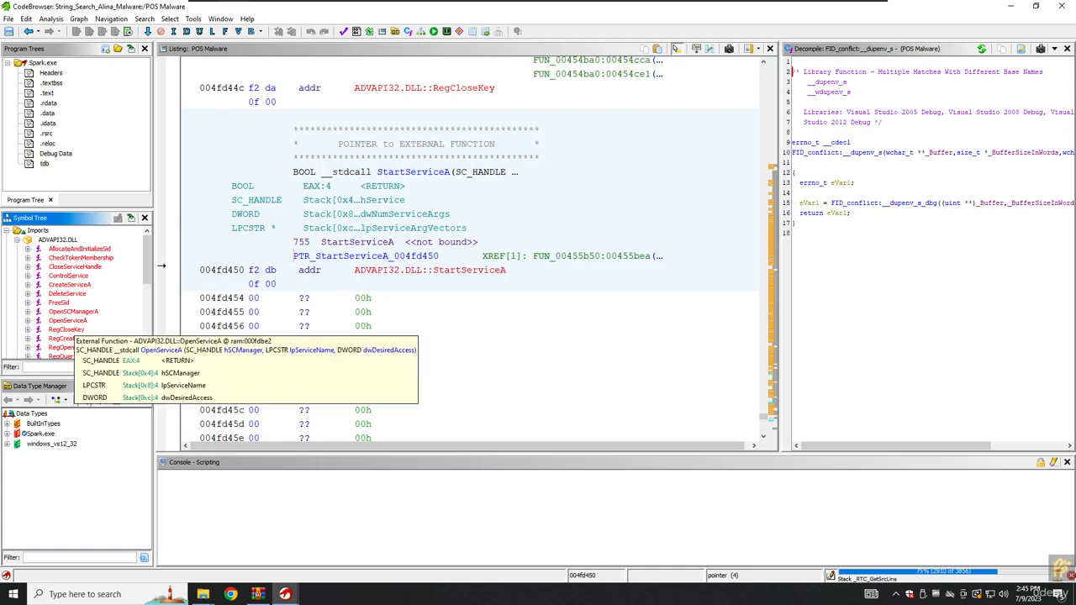
{"action": "left_click", "coordinate": [69, 276]}
{"action": "left_click", "coordinate": [70, 284]}
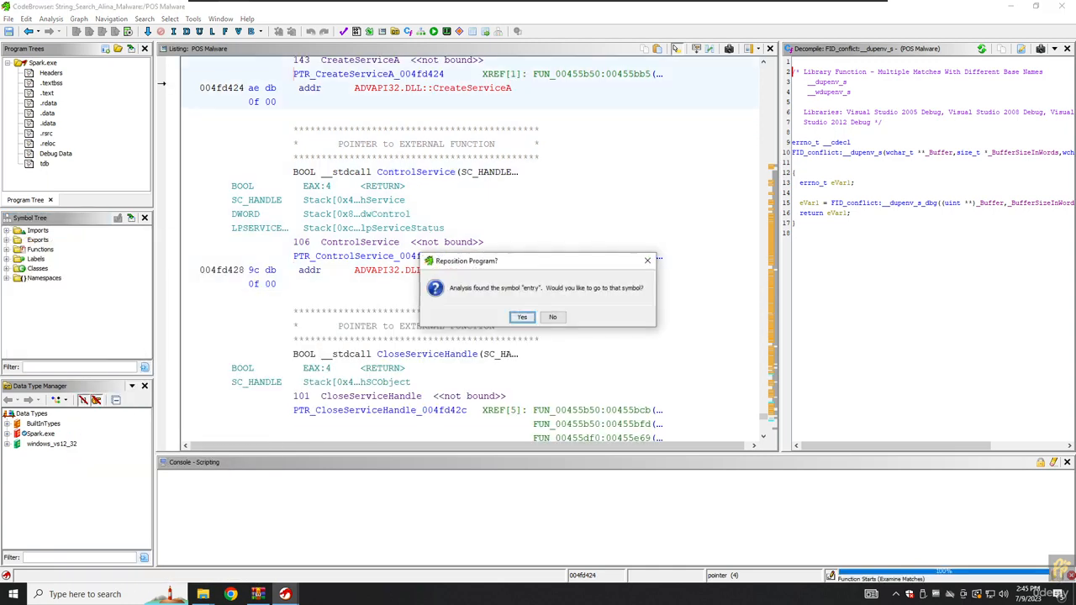
Reposition to the entry symbol, select the thunk at 004486f3, and open the Search menu.
{"action": "left_click", "coordinate": [521, 317]}
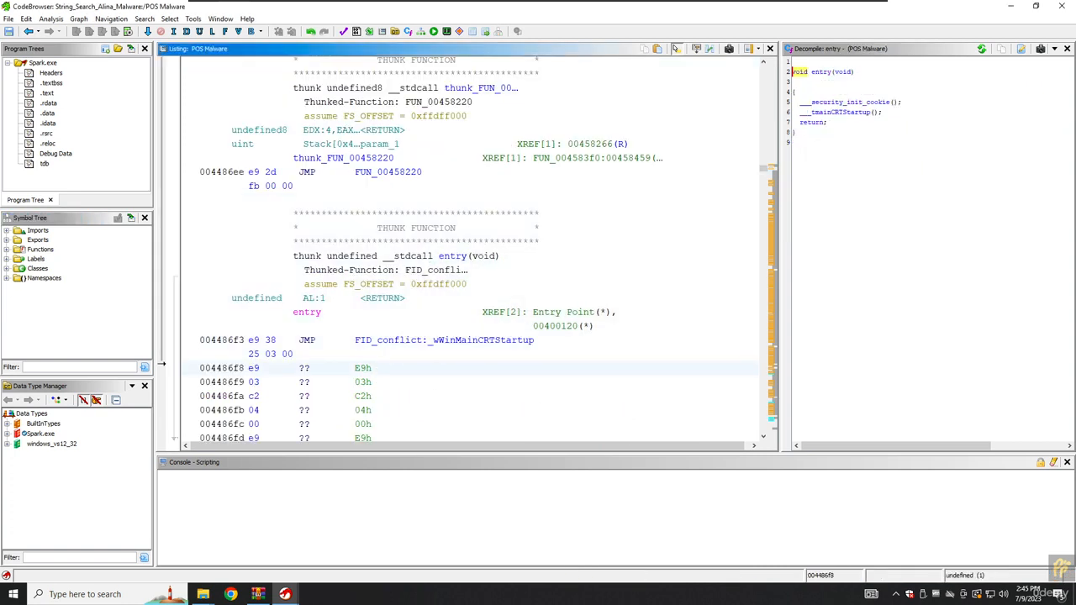
{"action": "left_click", "coordinate": [304, 298]}
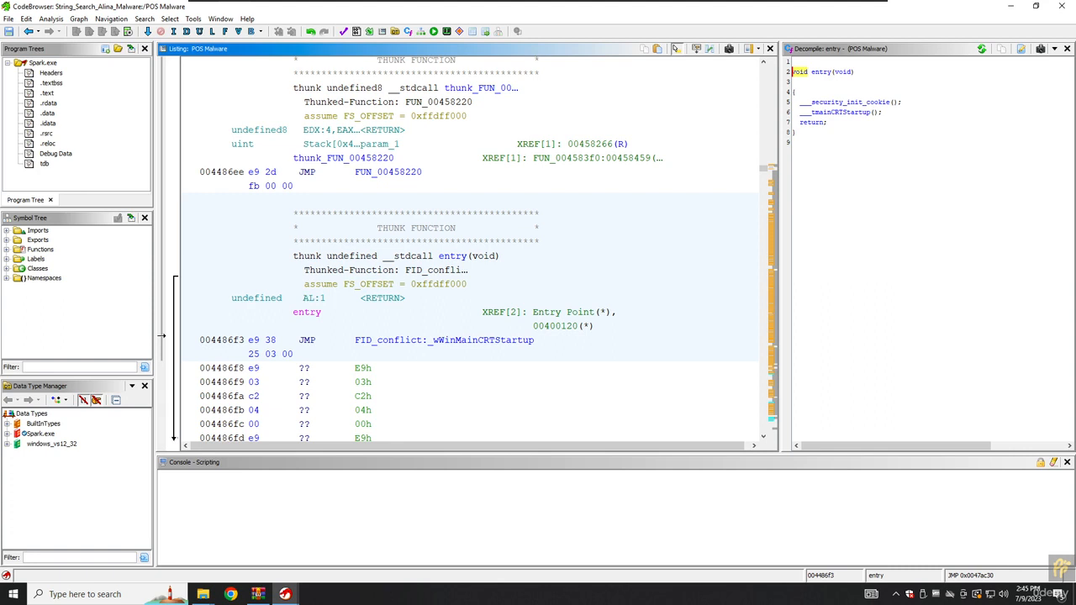
{"action": "left_click", "coordinate": [145, 18]}
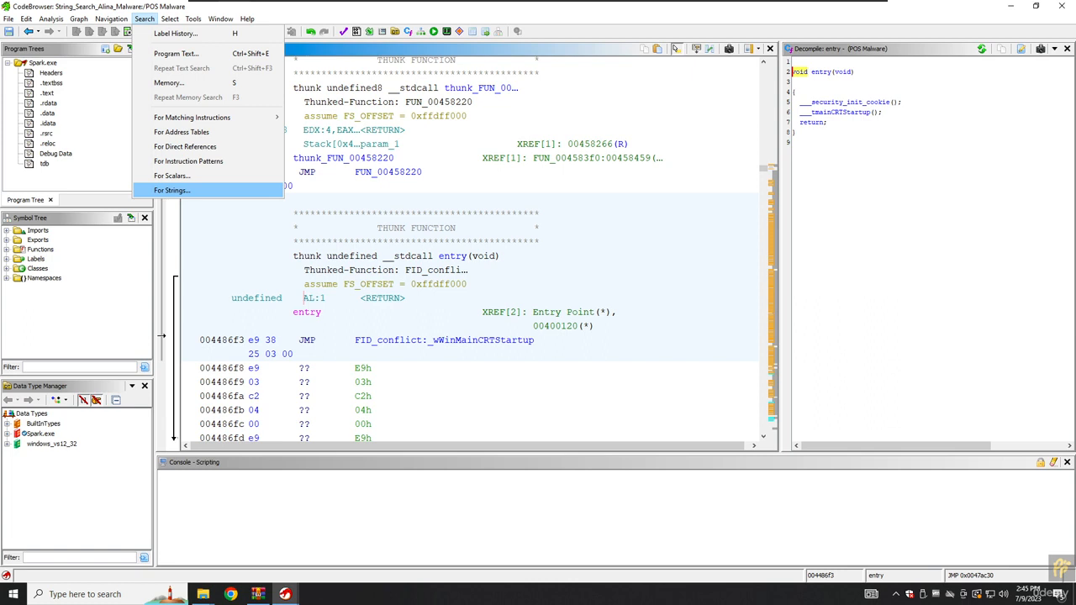
Search for strings with minimum length 5 and the StringModel.sng word model.
{"action": "key", "text": "Return"}
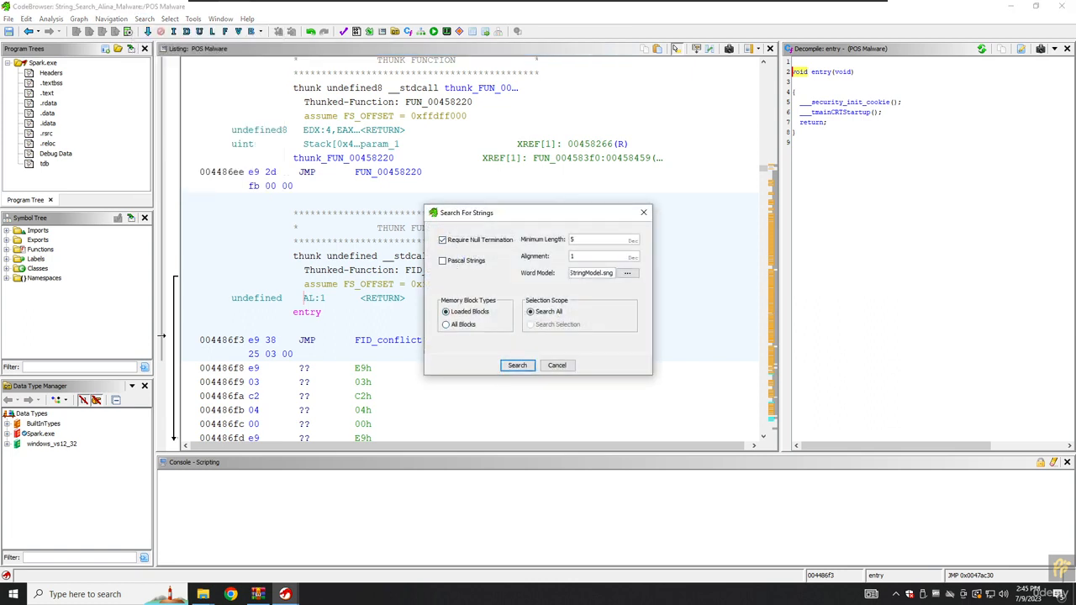
{"action": "left_click", "coordinate": [575, 240]}
{"action": "left_click", "coordinate": [572, 240]}
{"action": "left_click_drag", "start_coordinate": [586, 273], "coordinate": [615, 273]}
{"action": "left_click", "coordinate": [627, 274]}
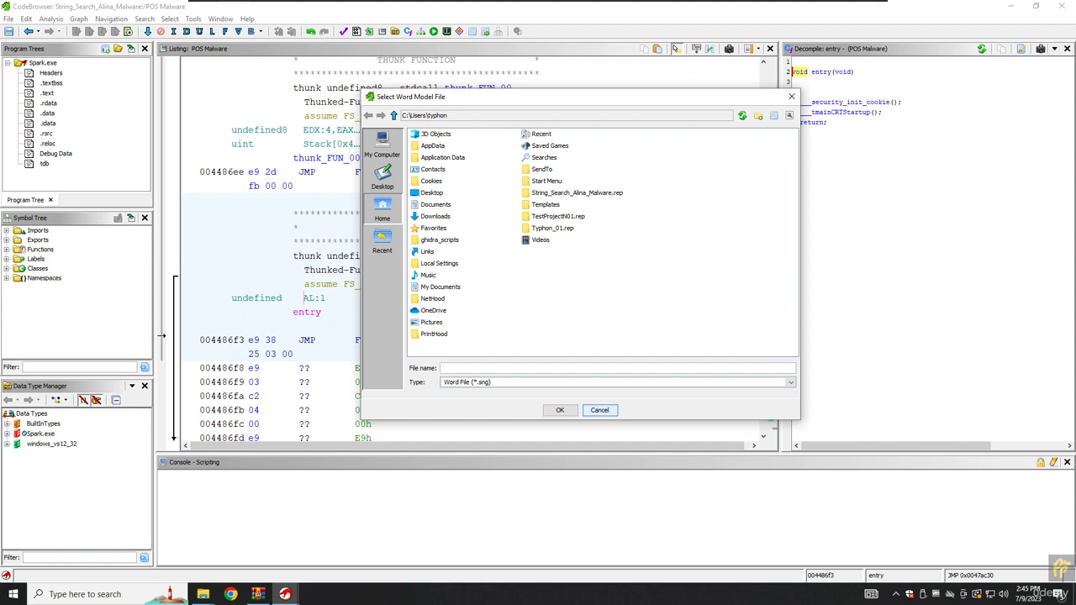
{"action": "left_click", "coordinate": [599, 410]}
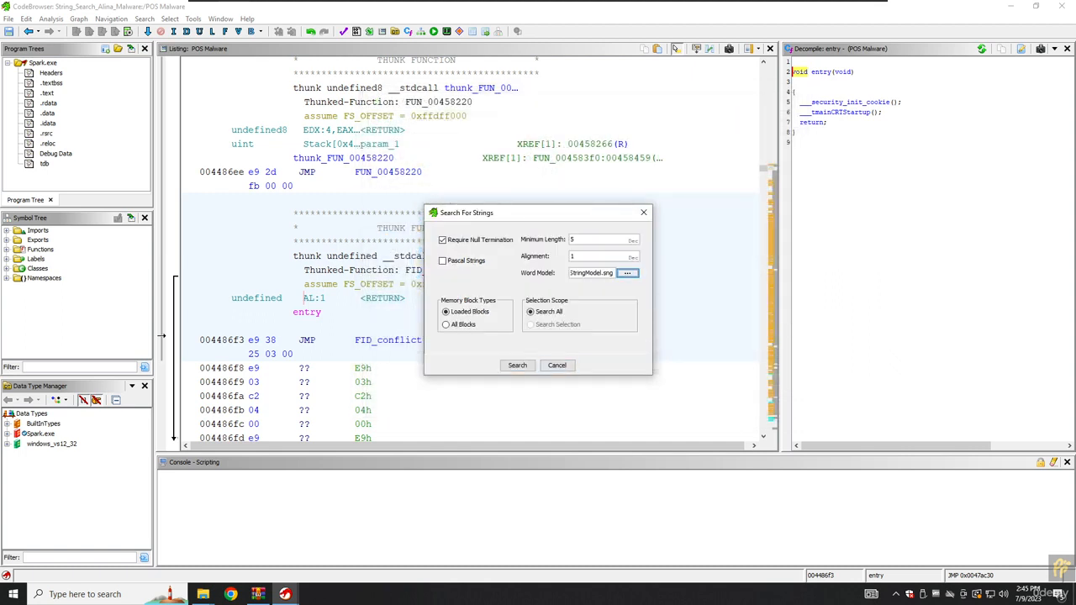
{"action": "left_click_drag", "start_coordinate": [571, 273], "coordinate": [591, 273]}
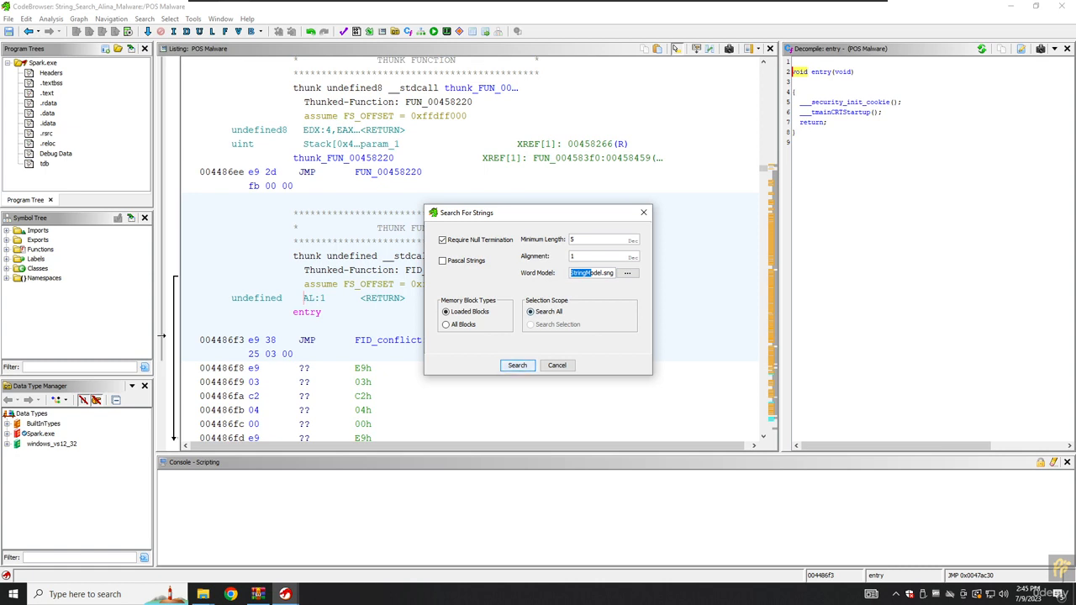
{"action": "key", "text": "Return"}
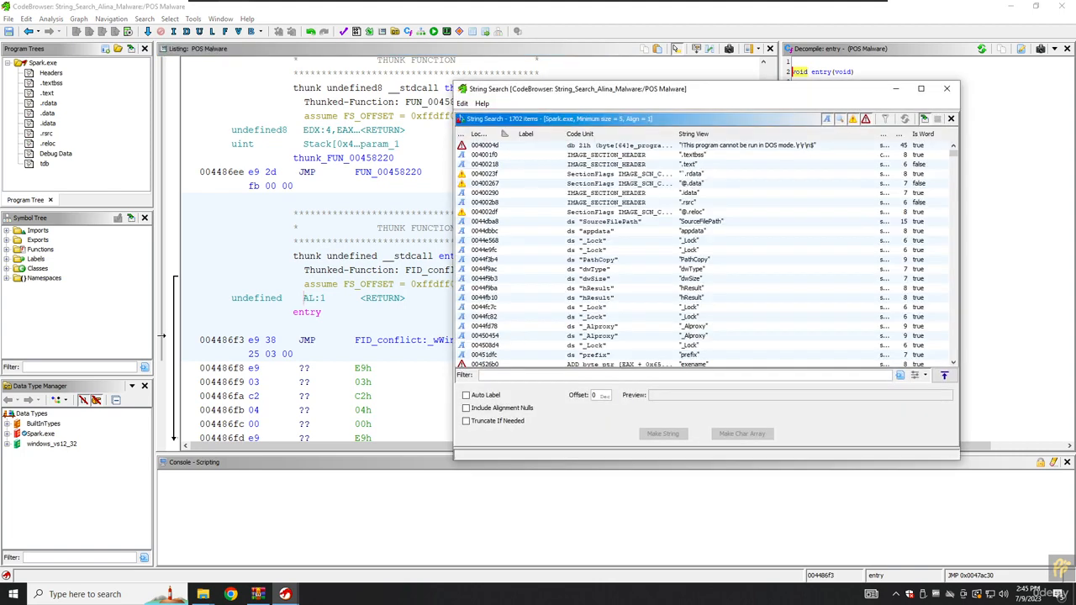
Widen the String Search results, scroll through them, and filter for '.exe'.
{"action": "scroll", "coordinate": [702, 252], "scroll_direction": "down", "scroll_amount": 10}
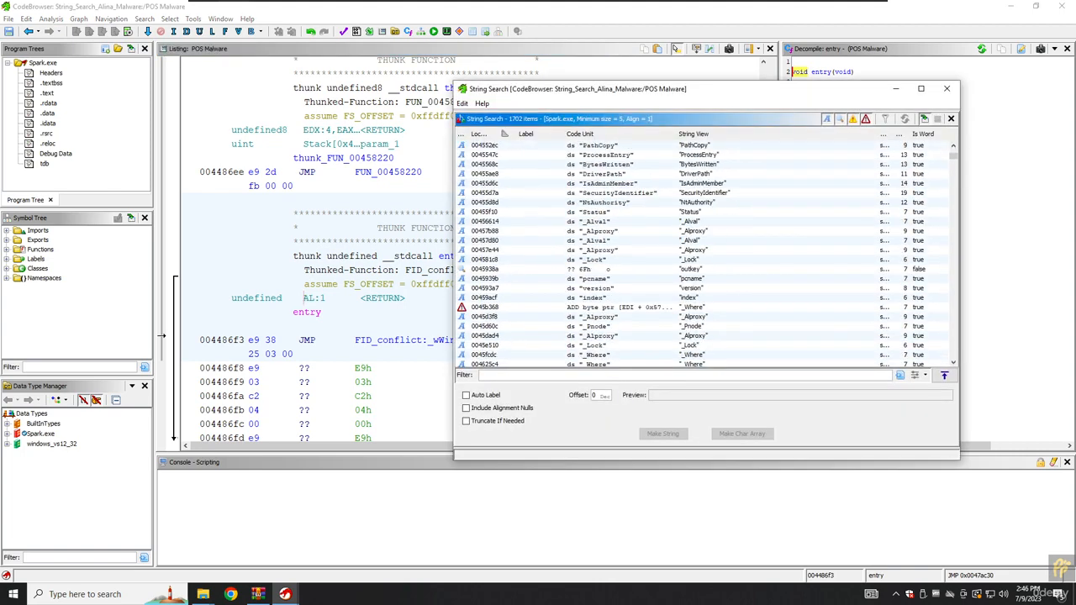
{"action": "left_click_drag", "start_coordinate": [651, 90], "coordinate": [432, 106]}
{"action": "left_click", "coordinate": [480, 247]}
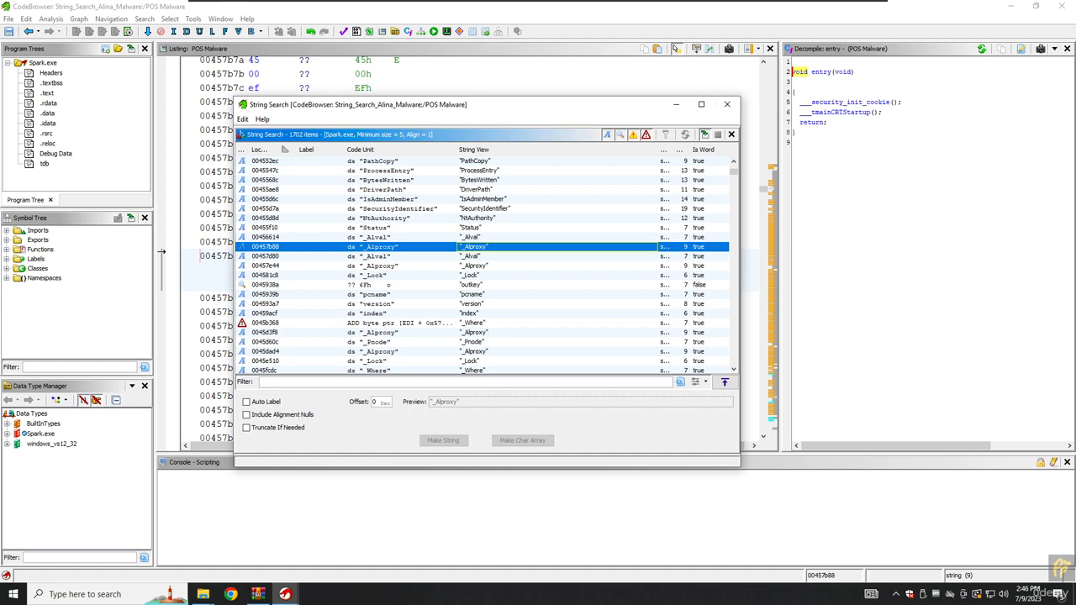
{"action": "left_click_drag", "start_coordinate": [740, 244], "coordinate": [850, 244]}
{"action": "scroll", "coordinate": [542, 266], "scroll_direction": "down", "scroll_amount": 14}
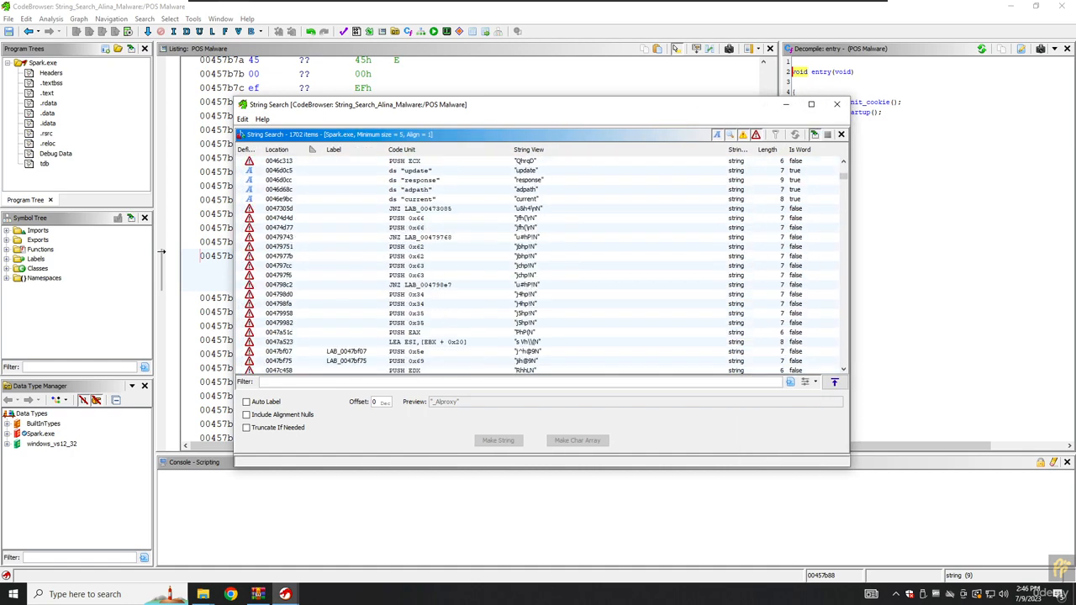
{"action": "scroll", "coordinate": [542, 265], "scroll_direction": "down", "scroll_amount": 10}
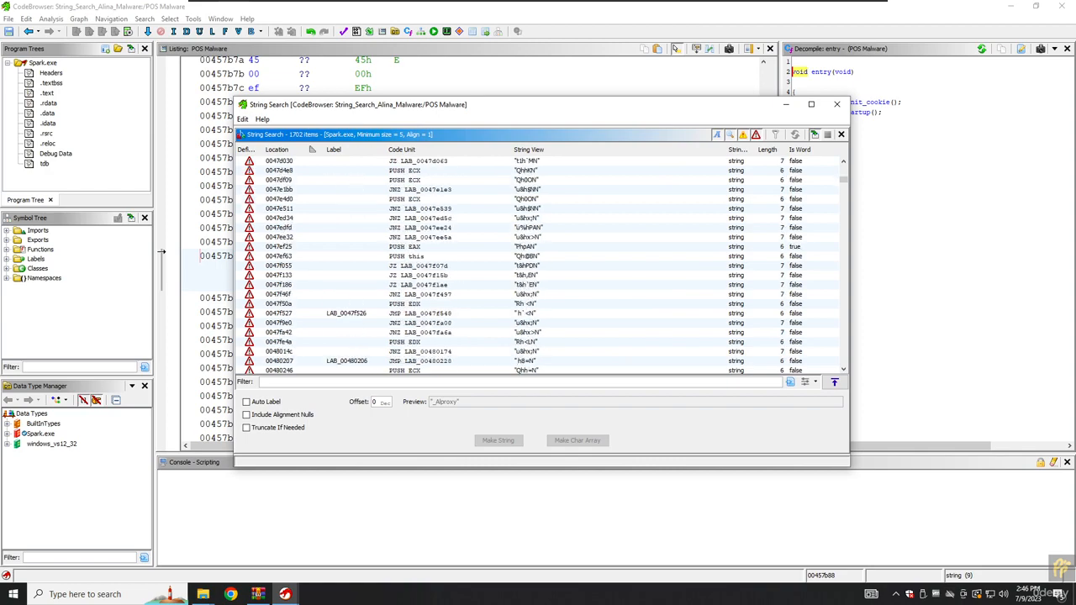
{"action": "scroll", "coordinate": [542, 266], "scroll_direction": "down", "scroll_amount": 10}
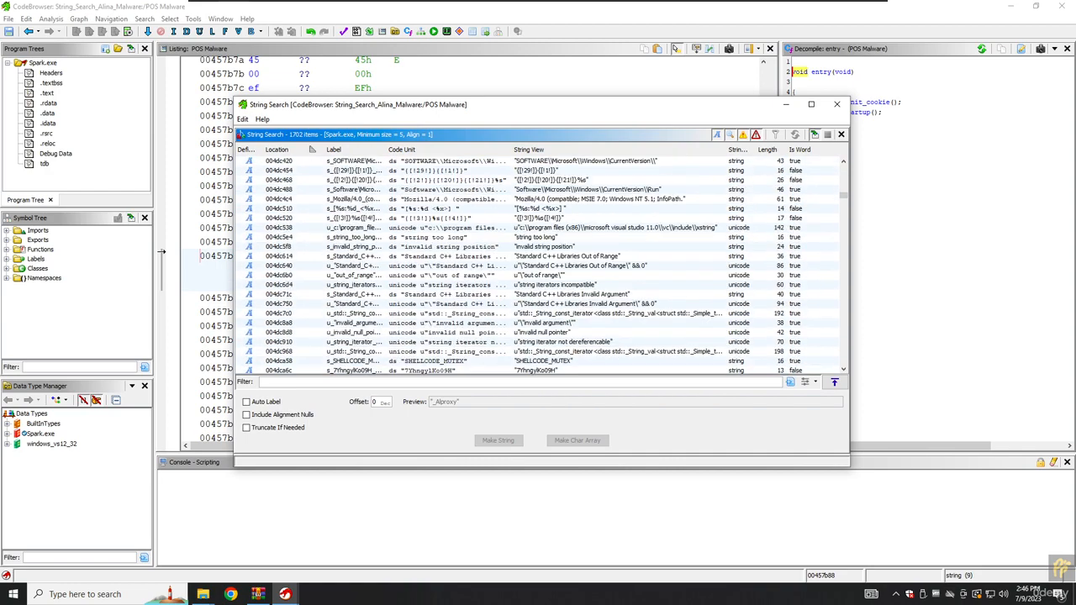
{"action": "scroll", "coordinate": [543, 265], "scroll_direction": "down", "scroll_amount": 10}
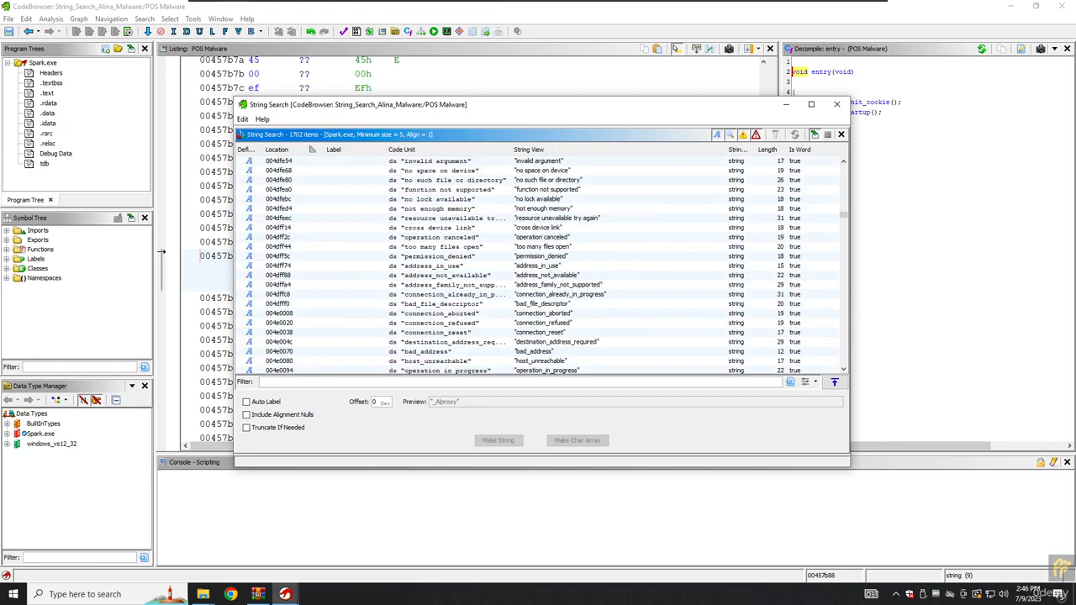
{"action": "scroll", "coordinate": [543, 265], "scroll_direction": "down", "scroll_amount": 8}
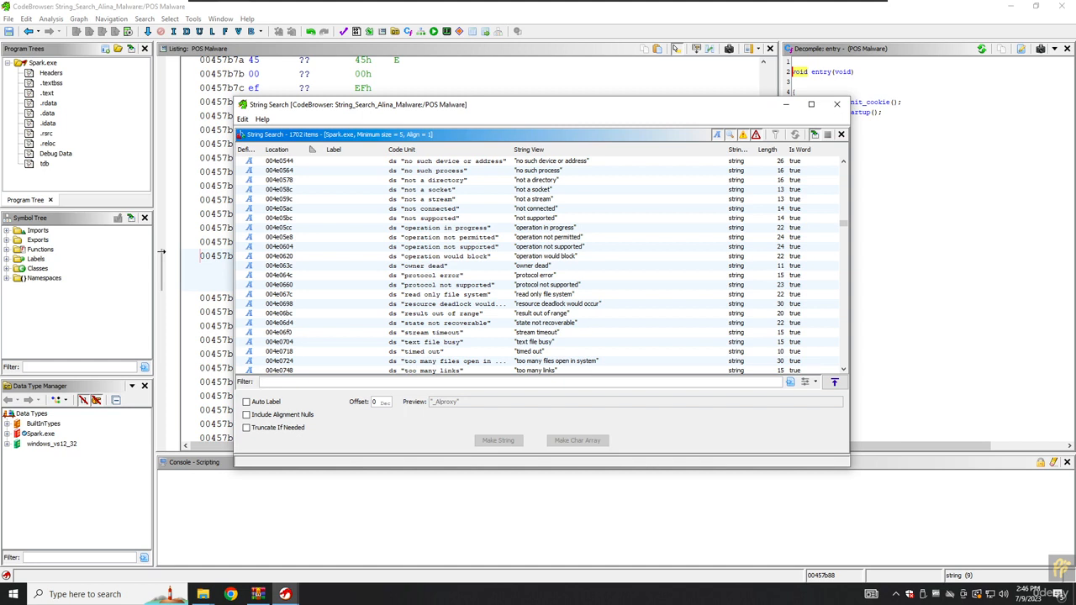
{"action": "type", "text": ".exe"}
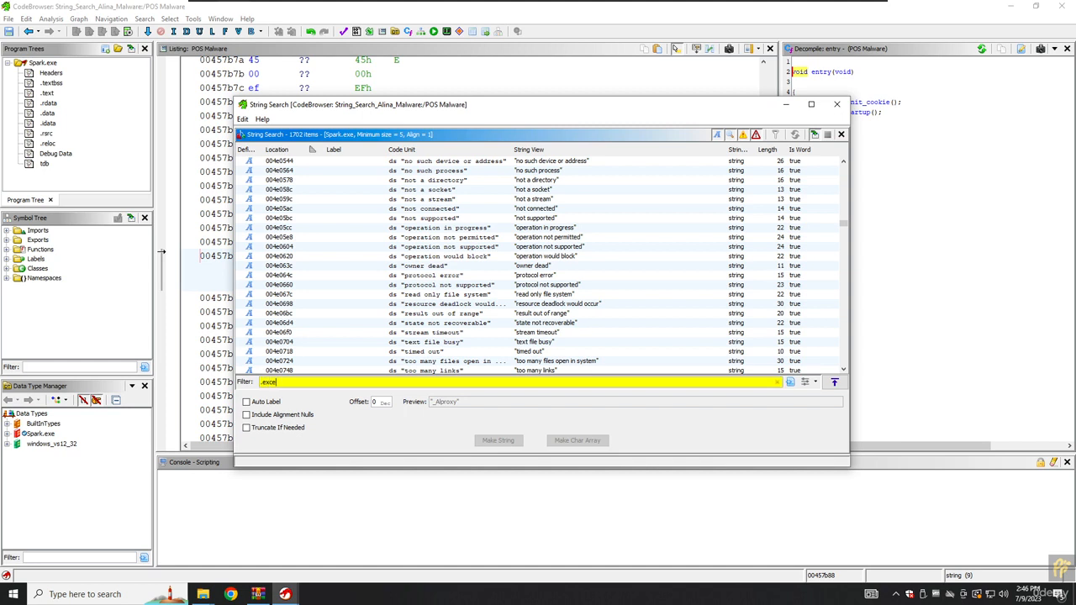
{"action": "type", "text": "e"}
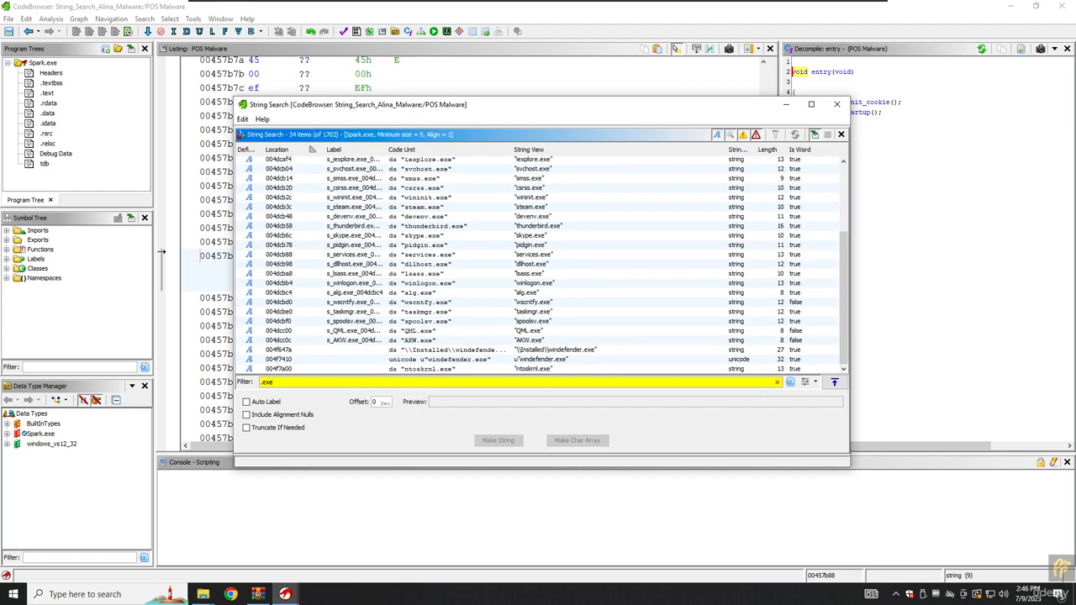
Inspect the filtered ntoskrnl, windefender, QML, iexplore, csrss, firefox, jusched and win-firewall .exe strings.
{"action": "left_click", "coordinate": [530, 369]}
{"action": "left_click", "coordinate": [529, 360]}
{"action": "left_click", "coordinate": [530, 332]}
{"action": "scroll", "coordinate": [538, 265], "scroll_direction": "up", "scroll_amount": 4}
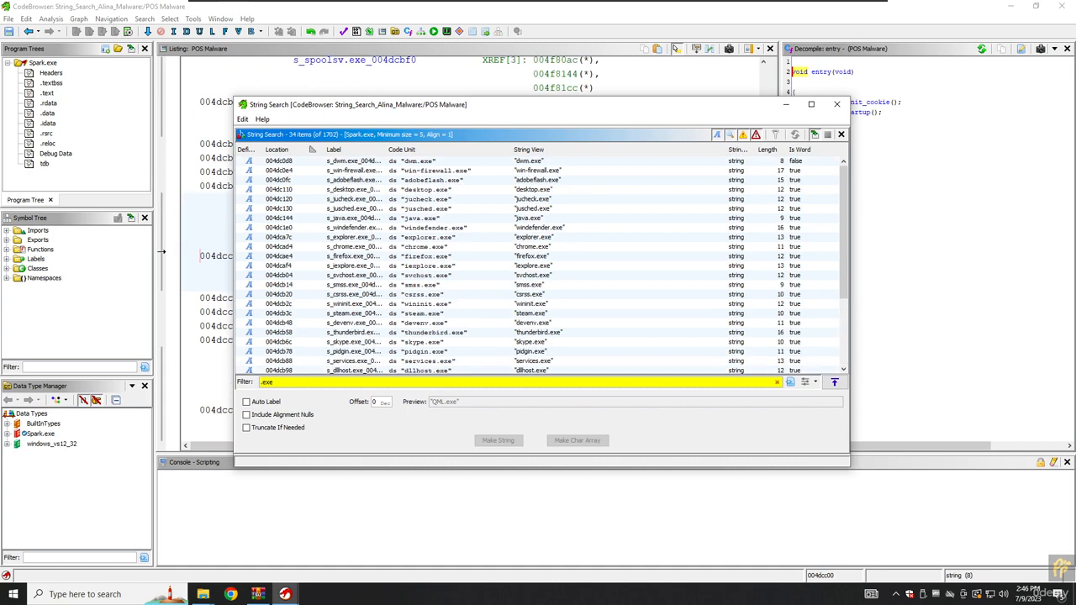
{"action": "left_click", "coordinate": [531, 266]}
{"action": "left_click", "coordinate": [531, 294]}
{"action": "left_click", "coordinate": [531, 256]}
{"action": "left_click", "coordinate": [531, 208]}
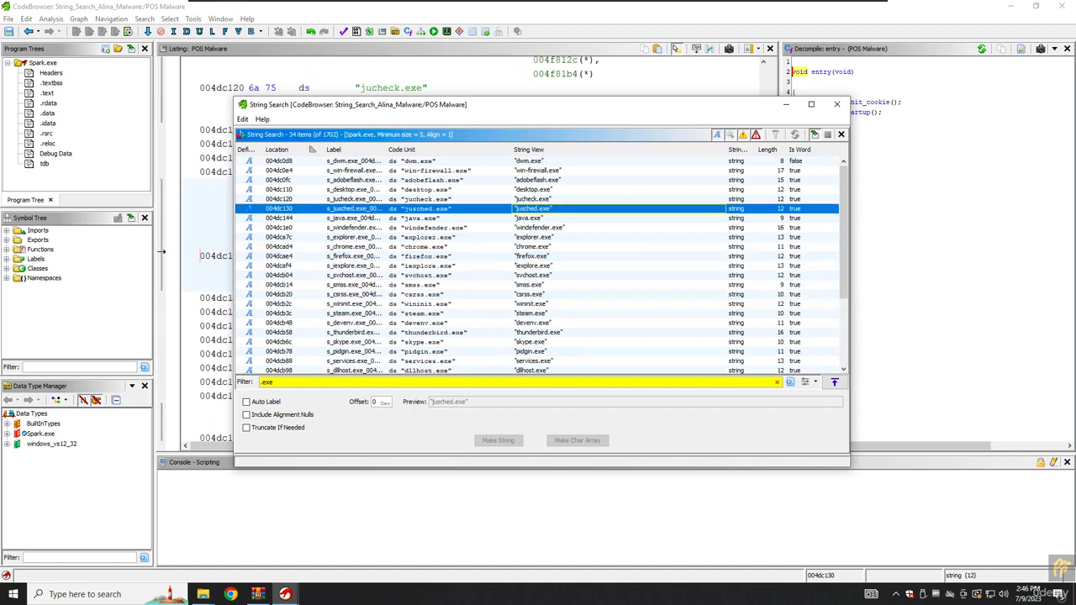
{"action": "left_click", "coordinate": [534, 170]}
Recheck jusched, firefox and csrss, then inspect svchost, wscntfy, spoolsv, taskmgr and \Installed\windefender.exe.
{"action": "left_click", "coordinate": [531, 209]}
{"action": "left_click", "coordinate": [532, 256]}
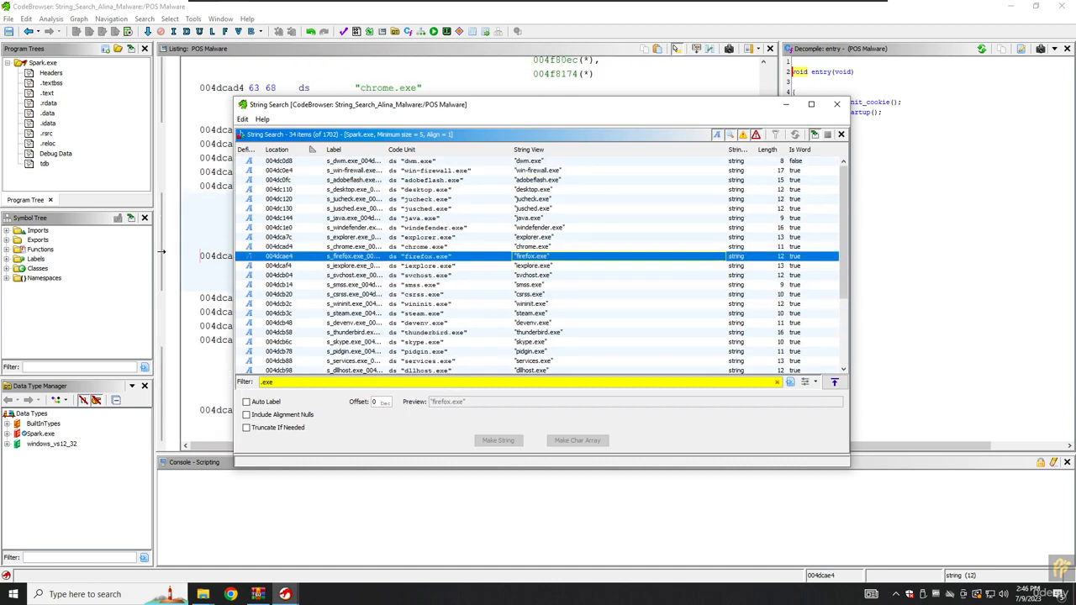
{"action": "left_click", "coordinate": [531, 294]}
{"action": "left_click", "coordinate": [531, 275]}
{"action": "scroll", "coordinate": [538, 265], "scroll_direction": "down", "scroll_amount": 4}
{"action": "left_click", "coordinate": [534, 303]}
{"action": "left_click", "coordinate": [535, 321]}
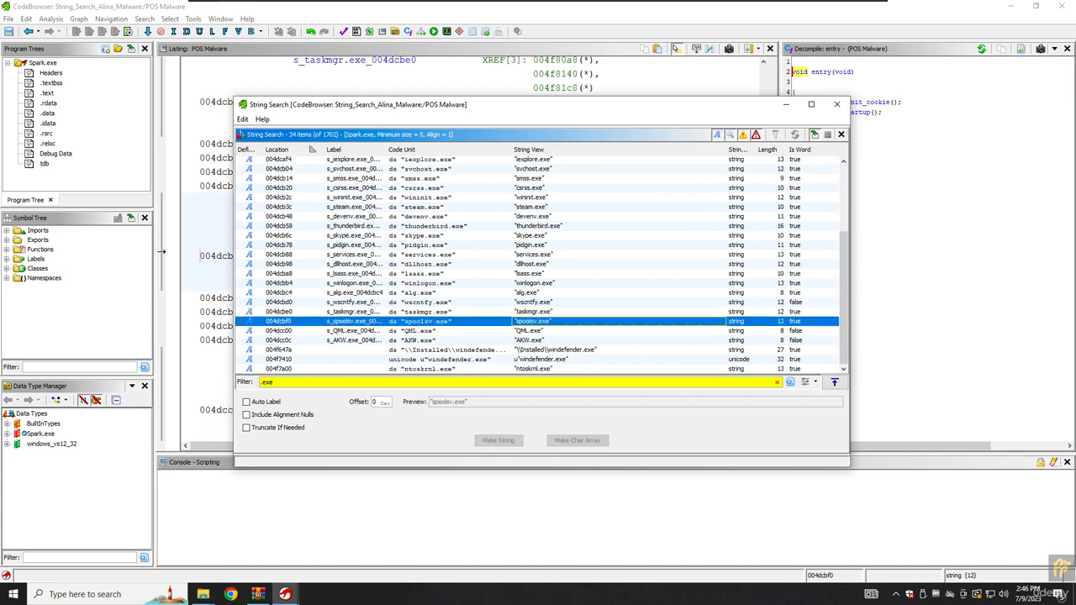
{"action": "left_click", "coordinate": [538, 349]}
{"action": "left_click", "coordinate": [536, 311]}
{"action": "left_click", "coordinate": [538, 350]}
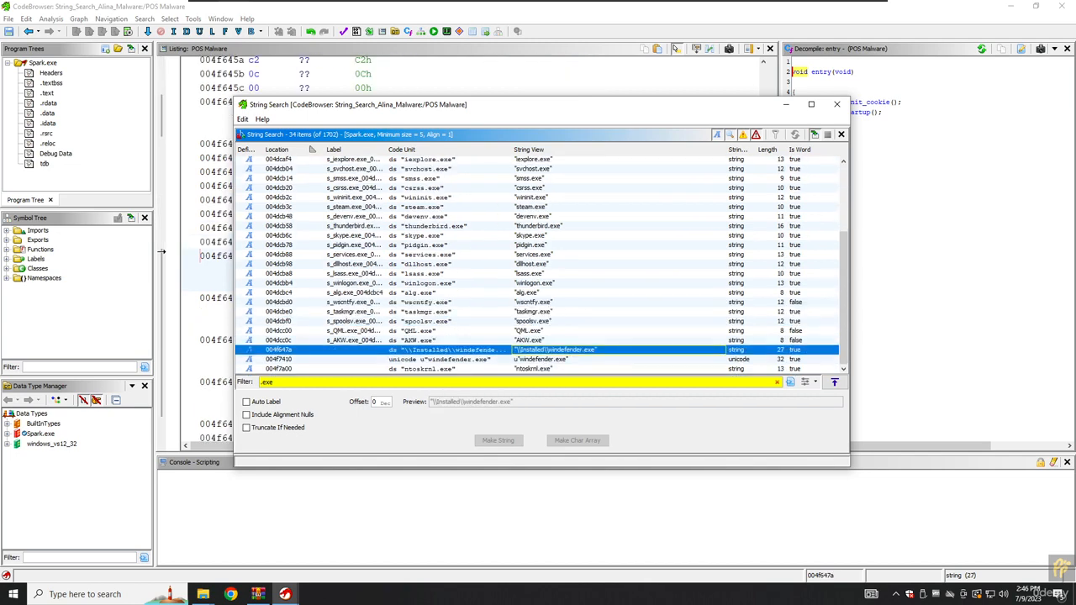
Compare the \Installed\windefender.exe path with the adjacent unicode windefender.exe string.
{"action": "scroll", "coordinate": [538, 265], "scroll_direction": "up", "scroll_amount": 4}
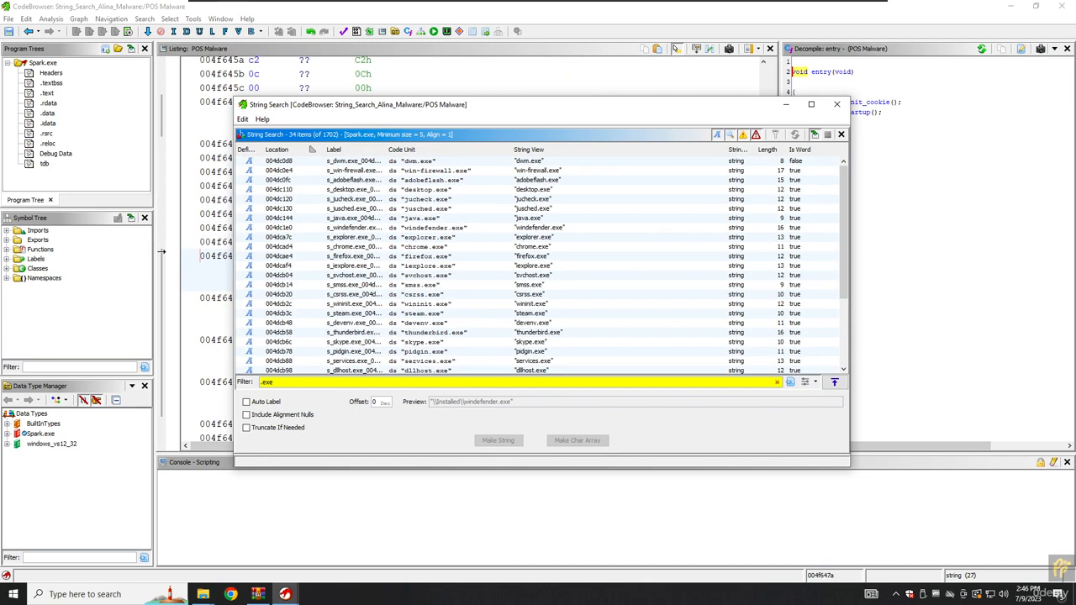
{"action": "scroll", "coordinate": [538, 265], "scroll_direction": "down", "scroll_amount": 4}
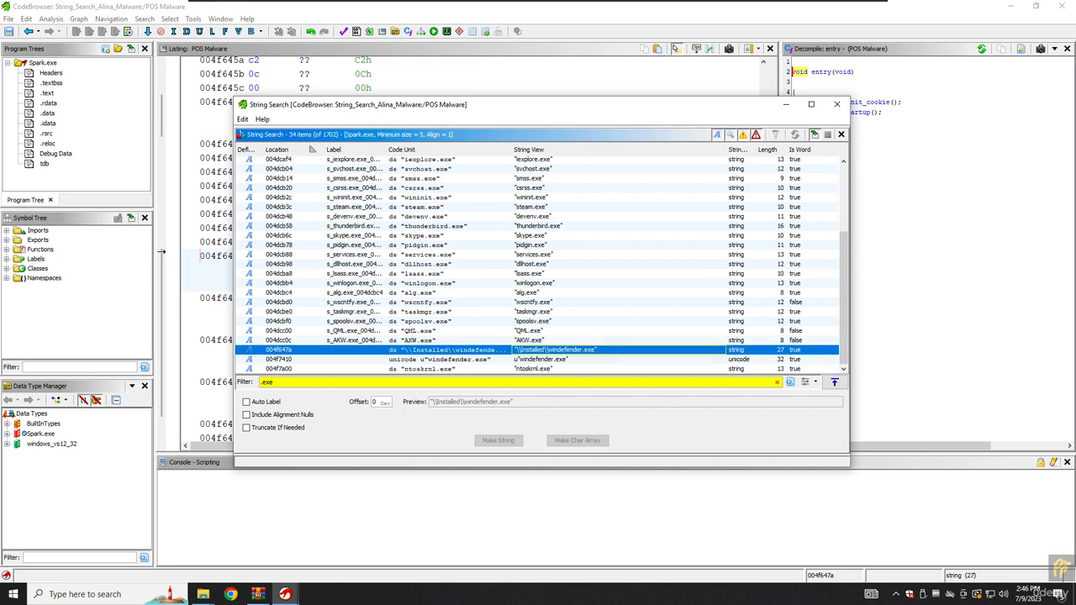
{"action": "key", "text": "Down"}
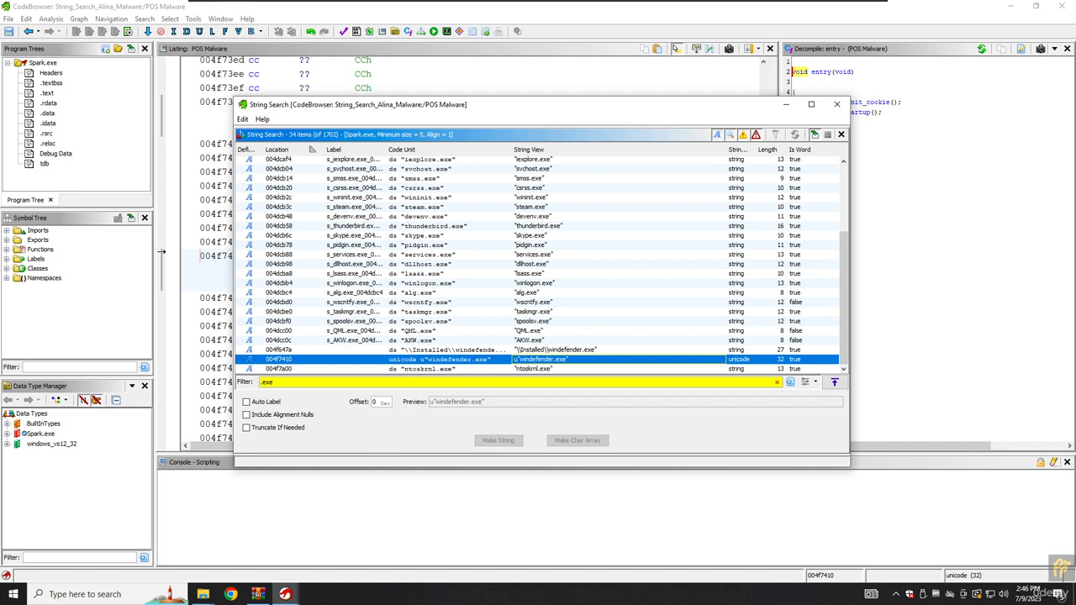
{"action": "key", "text": "Up"}
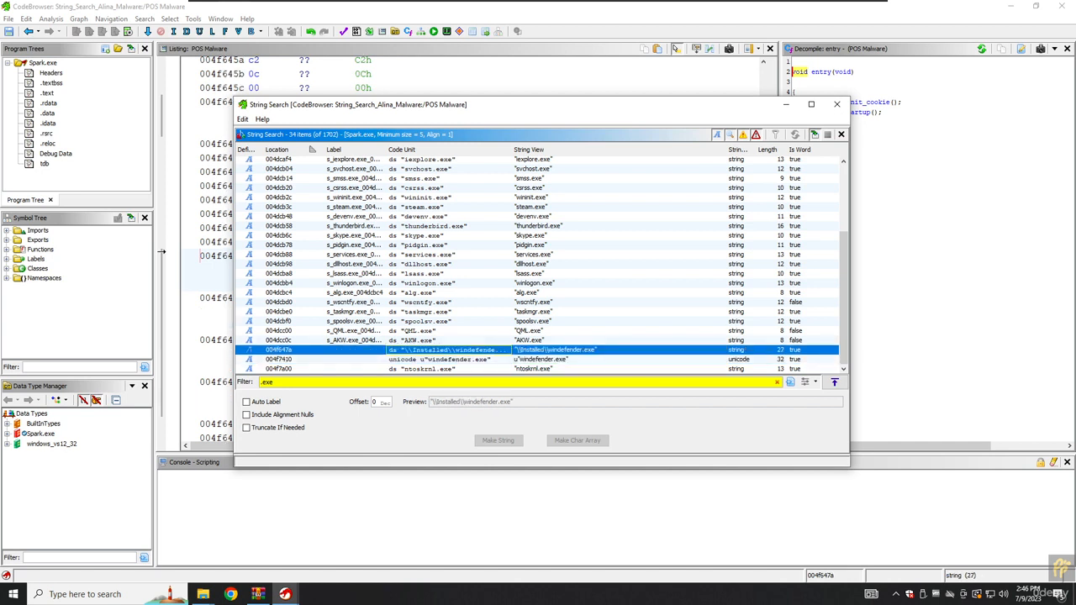
Clear the .exe filter text so all 1702 strings are listed again.
{"action": "left_click", "coordinate": [280, 350]}
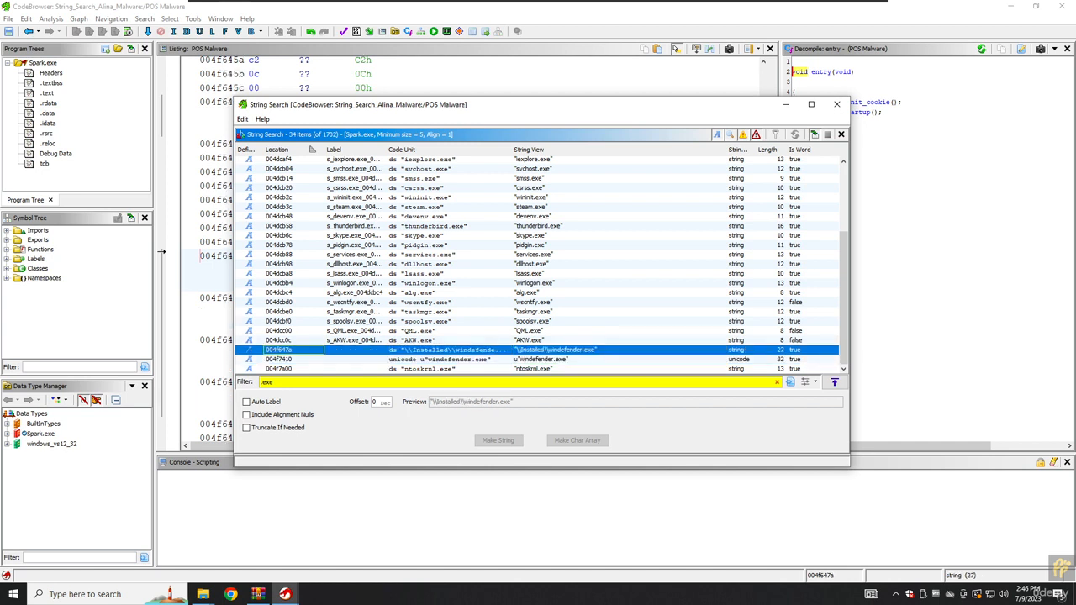
{"action": "left_click", "coordinate": [275, 383]}
{"action": "key", "text": "ctrl+a"}
{"action": "key", "text": "BackSpace"}
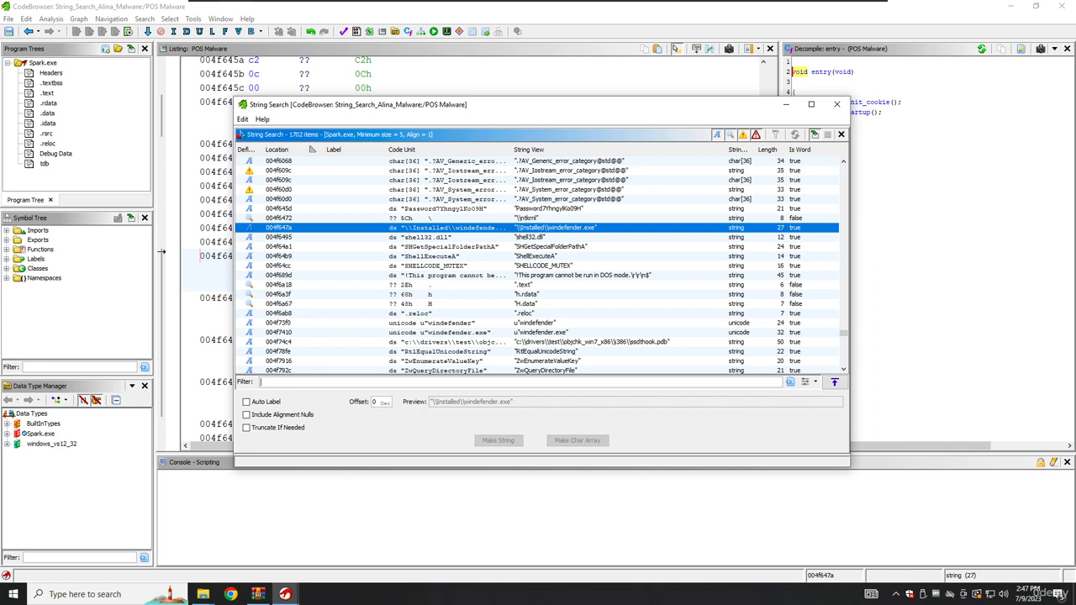
Highlight the \Installed\windefender.exe path and SHELLCODE_MUTEX strings in orange.
{"action": "key", "text": "ctrl+alt+g"}
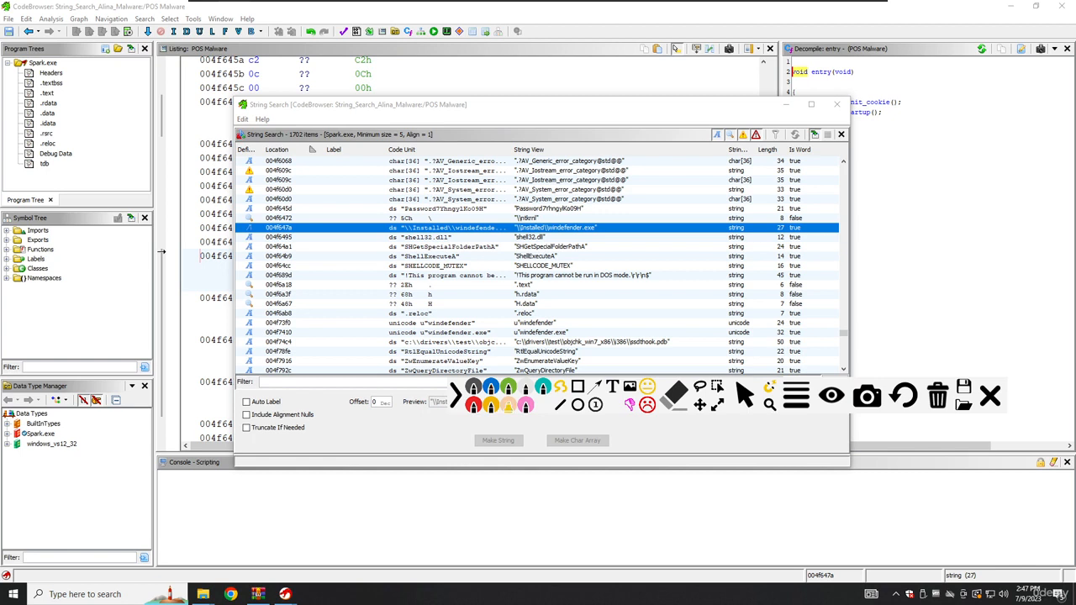
{"action": "left_click_drag", "start_coordinate": [517, 227], "coordinate": [578, 225]}
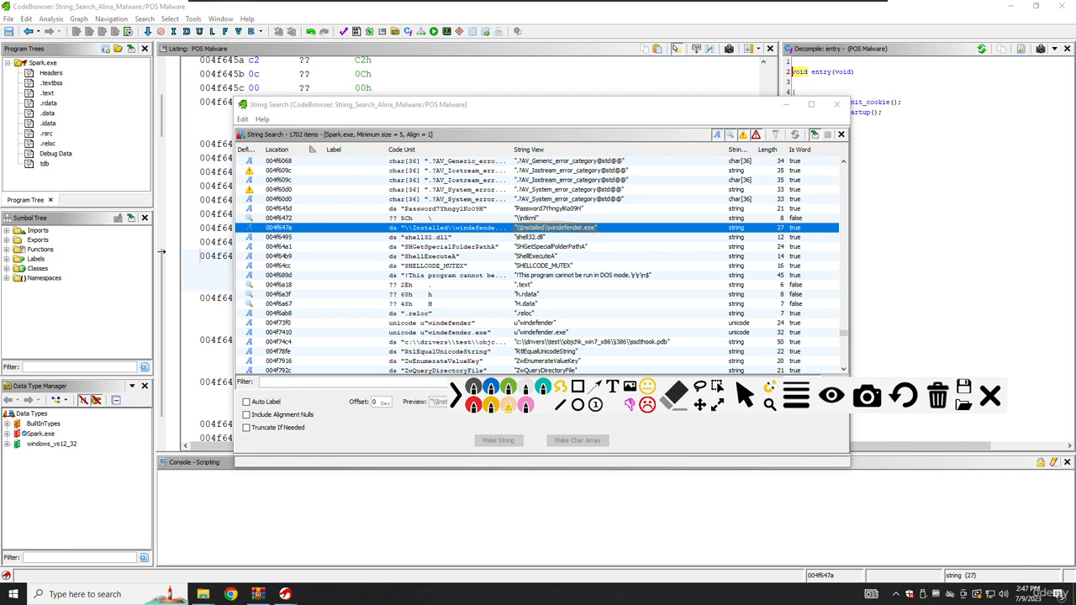
{"action": "mouse_move", "coordinate": [455, 395]}
{"action": "left_mouse_down"}
{"action": "mouse_move", "coordinate": [523, 514]}
{"action": "mouse_move", "coordinate": [509, 561]}
{"action": "left_mouse_up"}
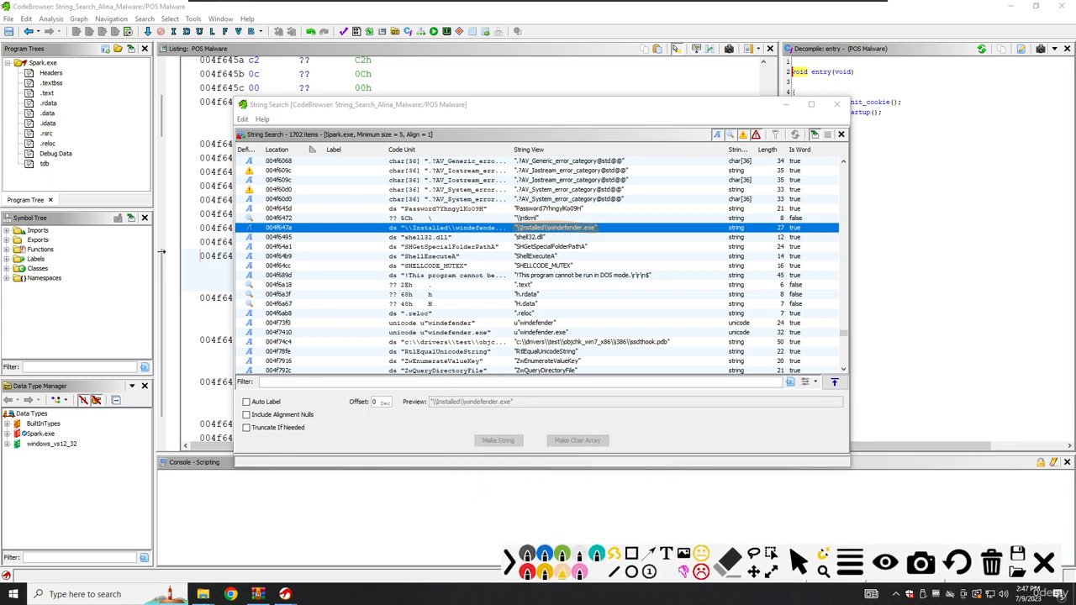
{"action": "left_click_drag", "start_coordinate": [510, 265], "coordinate": [580, 266]}
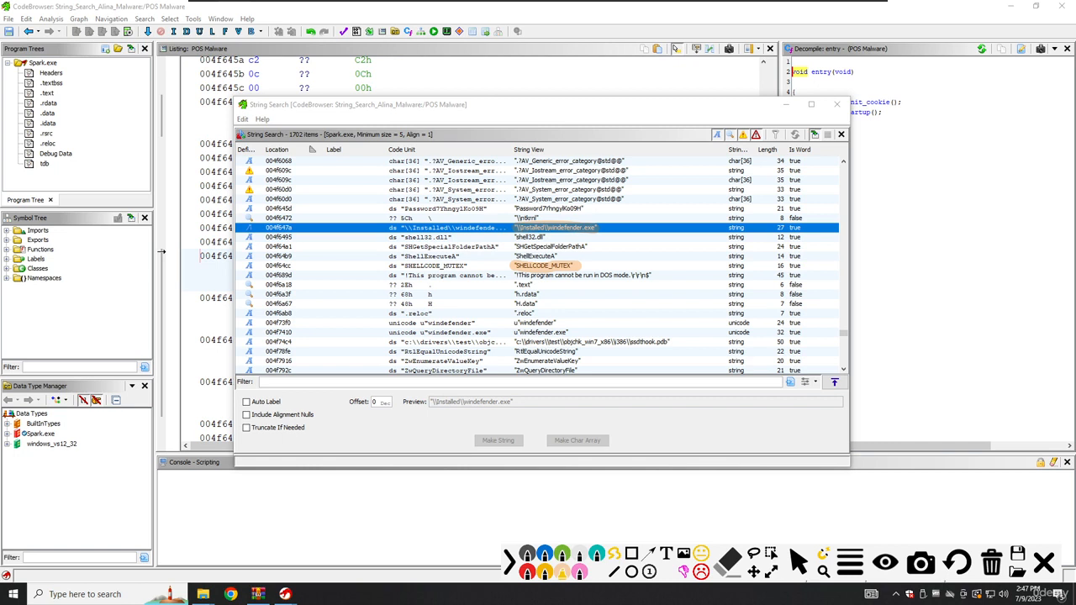
Highlight ssdthook.pdb and the hardcoded password string in orange, redrawing the uneven password stroke.
{"action": "left_click_drag", "start_coordinate": [628, 342], "coordinate": [674, 342]}
{"action": "left_click_drag", "start_coordinate": [514, 208], "coordinate": [592, 210]}
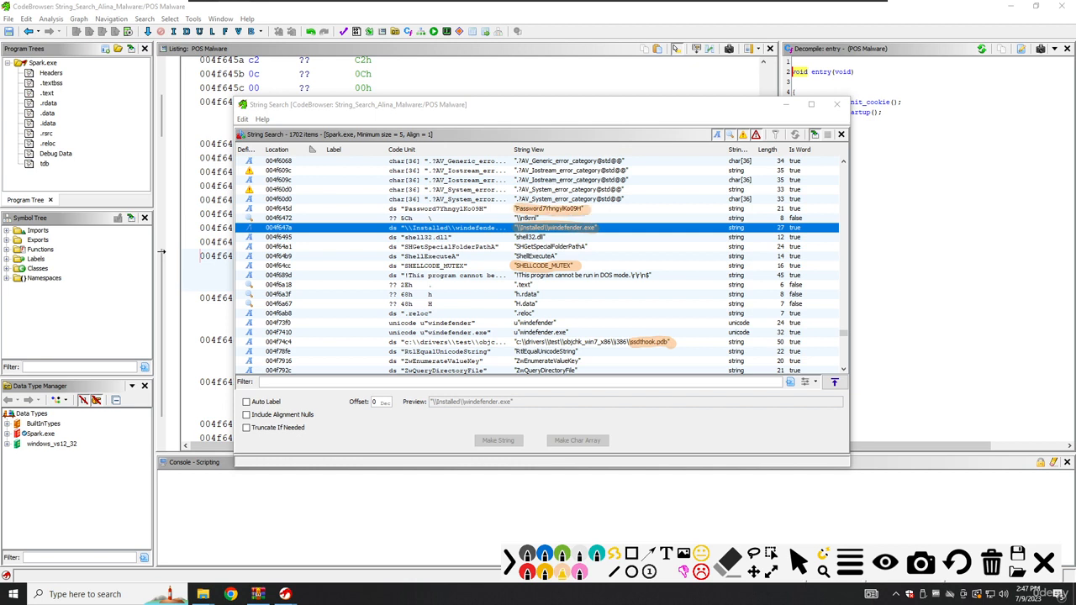
{"action": "key", "text": "ctrl+z"}
{"action": "left_click_drag", "start_coordinate": [514, 209], "coordinate": [585, 209]}
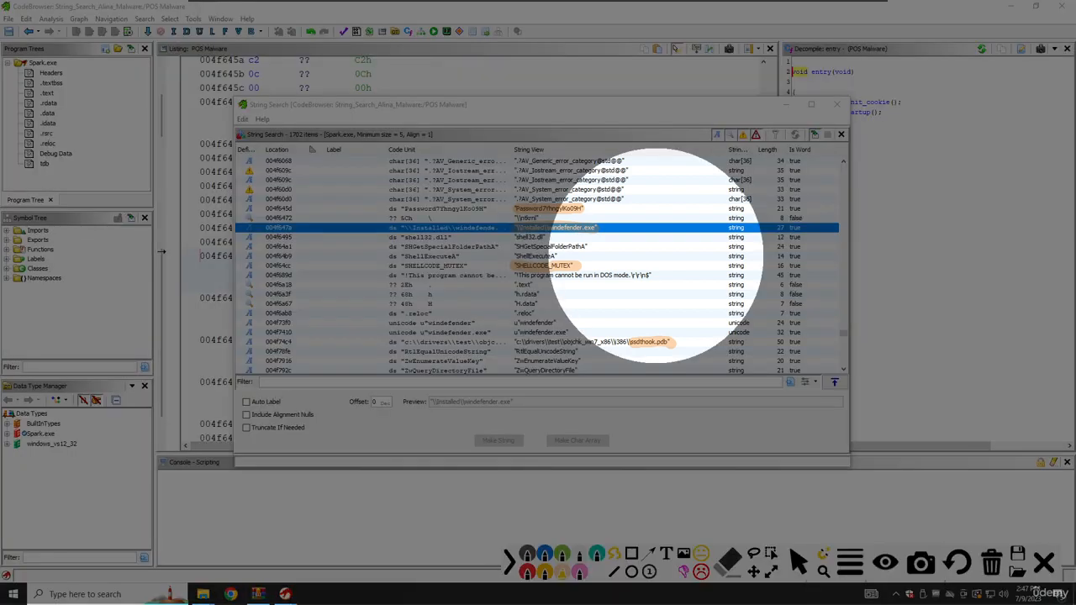
{"action": "key", "text": "alt+Tab"}
Enlarge the String Search results and highlight the C:\Users\...\Spark.pdb path in orange.
{"action": "left_click_drag", "start_coordinate": [539, 97], "coordinate": [538, 4]}
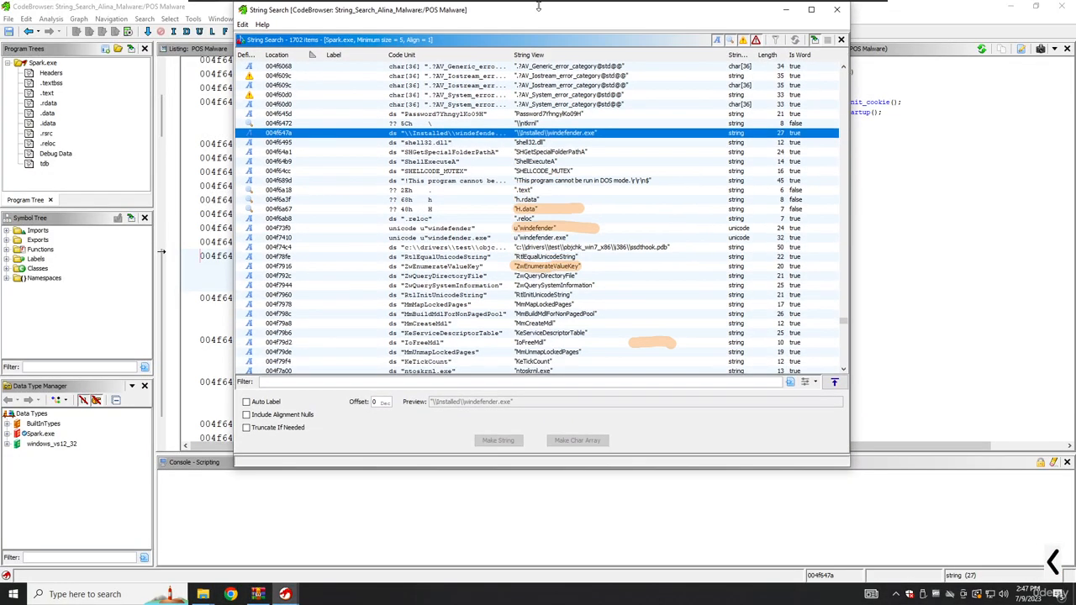
{"action": "scroll", "coordinate": [538, 219], "scroll_direction": "up", "scroll_amount": 3}
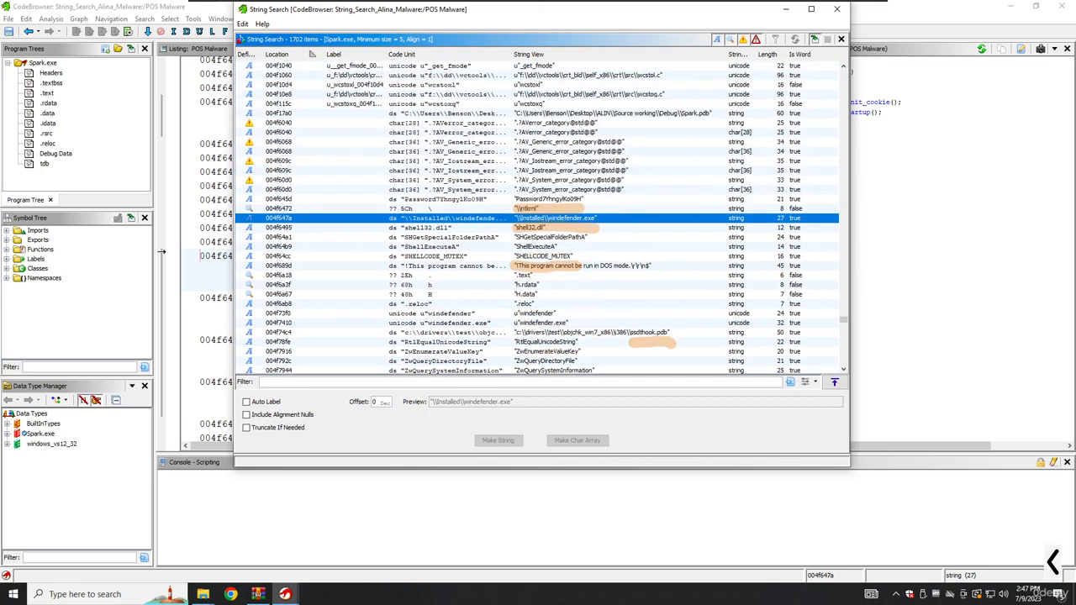
{"action": "left_click_drag", "start_coordinate": [537, 10], "coordinate": [537, 20]}
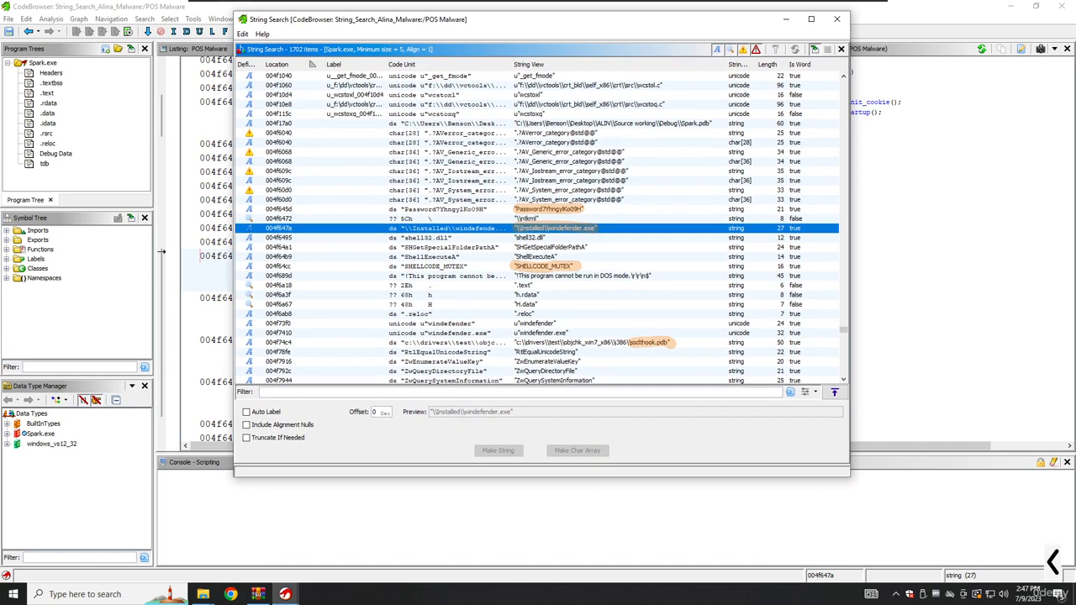
{"action": "left_click", "coordinate": [1053, 562]}
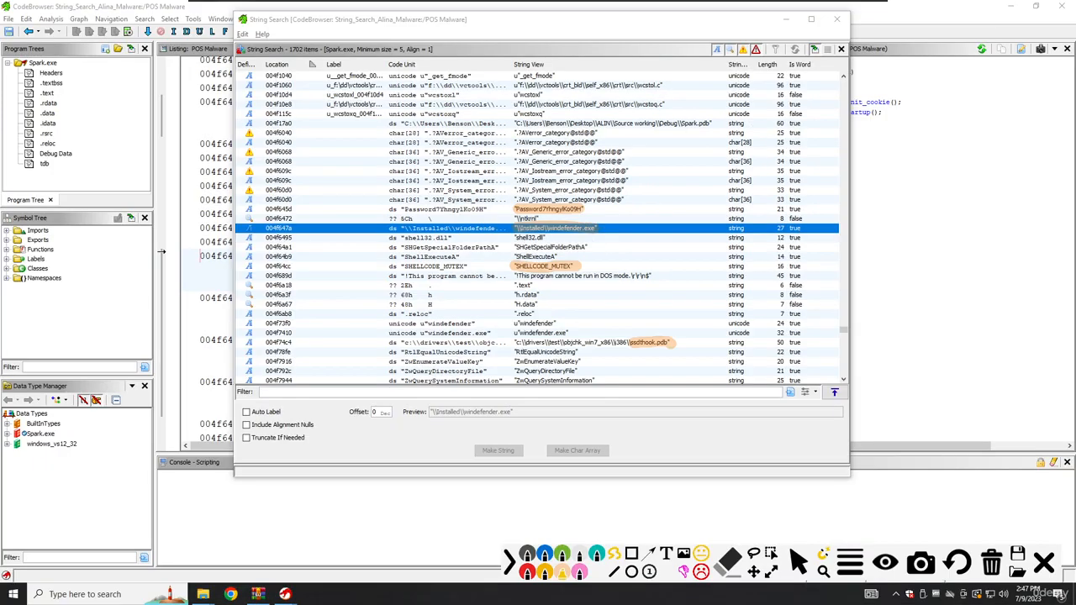
{"action": "mouse_move", "coordinate": [568, 124]}
{"action": "left_mouse_down"}
{"action": "mouse_move", "coordinate": [613, 123]}
{"action": "mouse_move", "coordinate": [519, 124]}
{"action": "mouse_move", "coordinate": [716, 124]}
{"action": "left_mouse_up"}
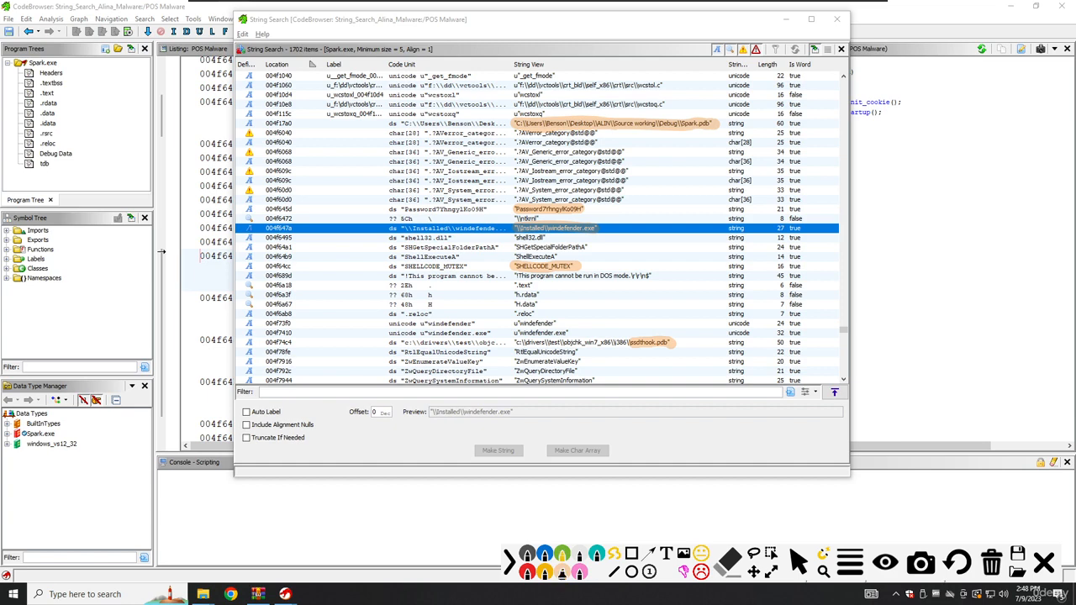
Draw a green arrow from the Spark.pdb path to a note reading 'Compiler of this Malware'.
{"action": "mouse_move", "coordinate": [602, 126]}
{"action": "left_mouse_down"}
{"action": "mouse_move", "coordinate": [659, 160]}
{"action": "mouse_move", "coordinate": [647, 164]}
{"action": "left_mouse_up"}
{"action": "left_click", "coordinate": [665, 553]}
{"action": "left_click", "coordinate": [672, 168]}
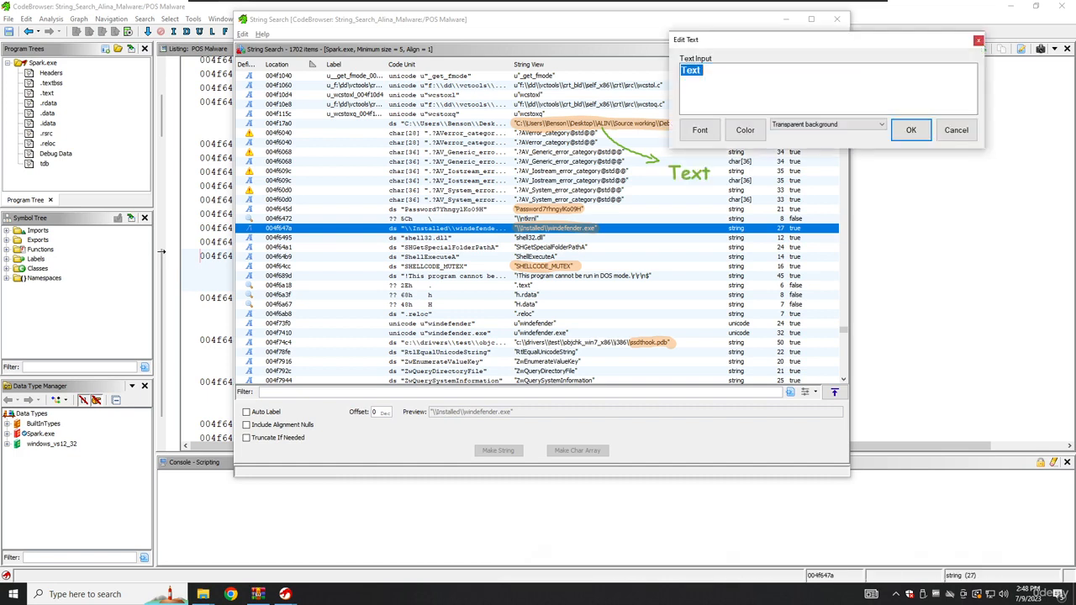
{"action": "type", "text": "Compiler "}
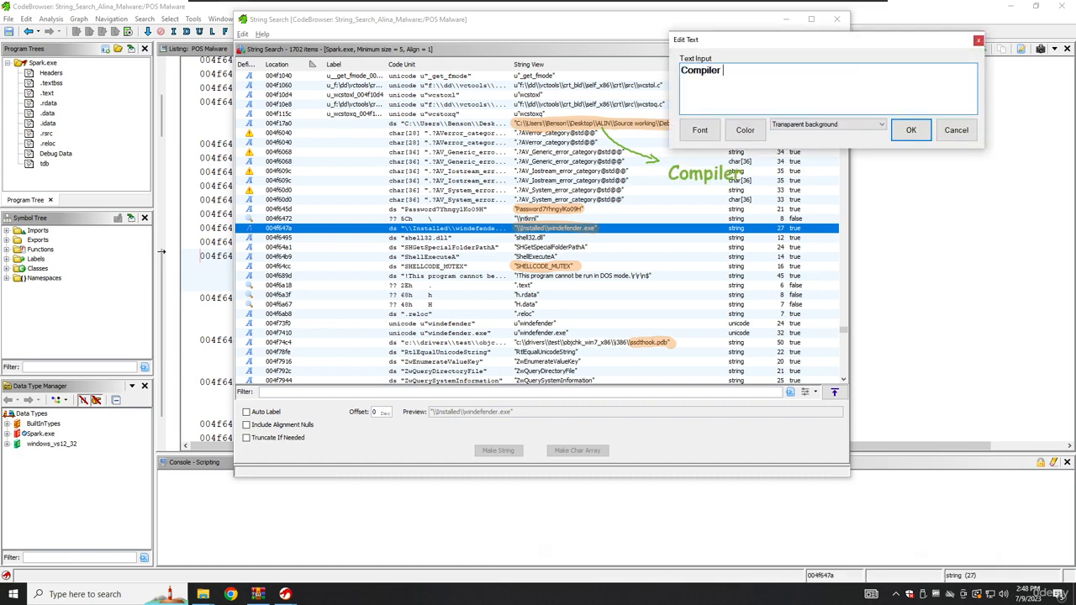
{"action": "type", "text": "of this Malware"}
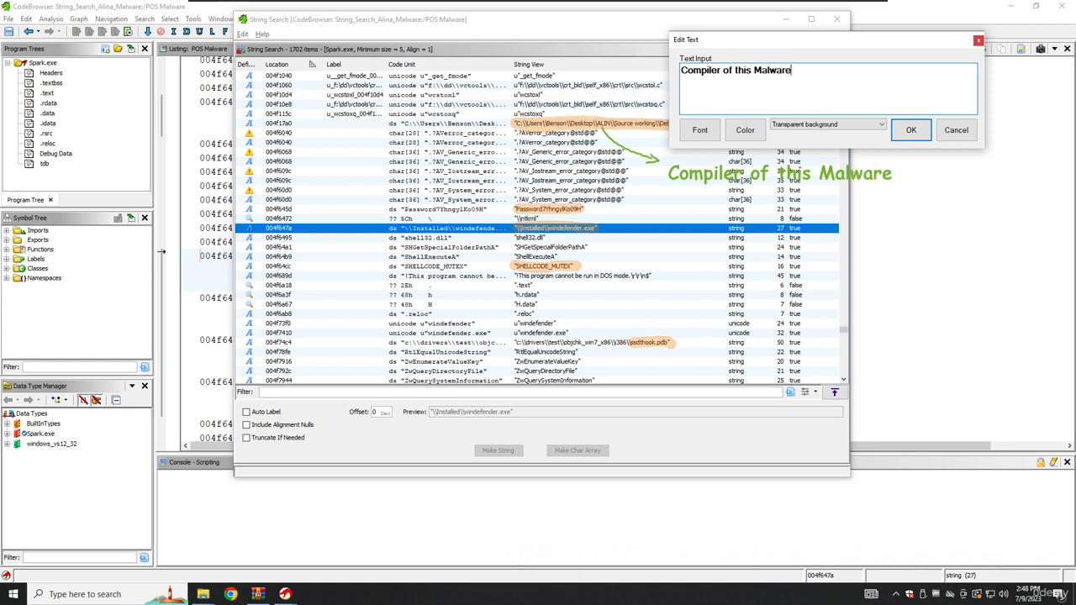
Give the Compiler of this Malware note a frame with white background and confirm it.
{"action": "left_click", "coordinate": [841, 125]}
{"action": "left_click", "coordinate": [833, 142]}
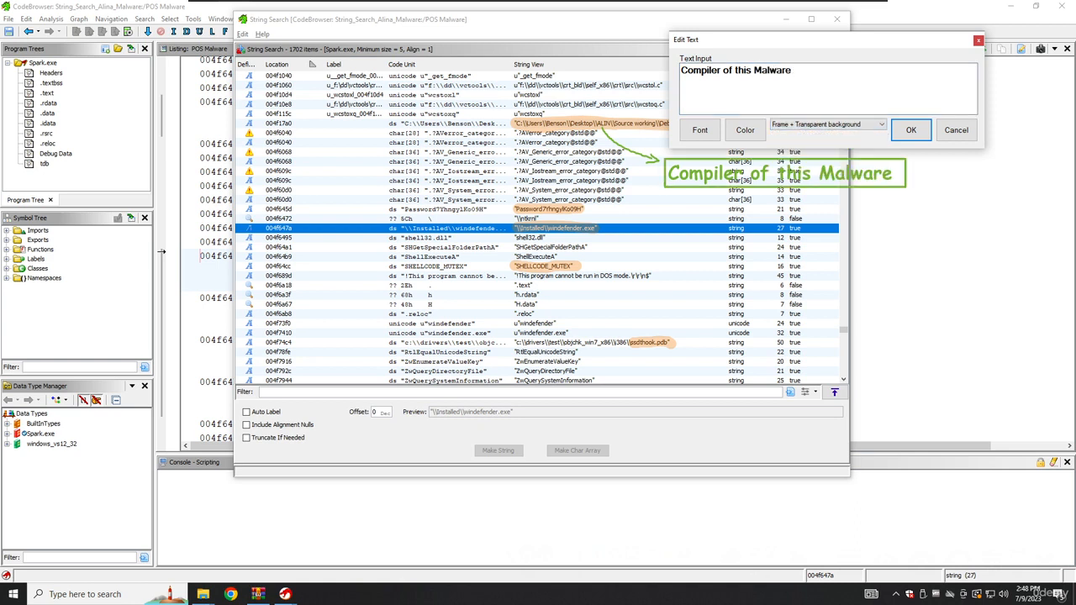
{"action": "left_click", "coordinate": [841, 124]}
{"action": "left_click", "coordinate": [828, 157]}
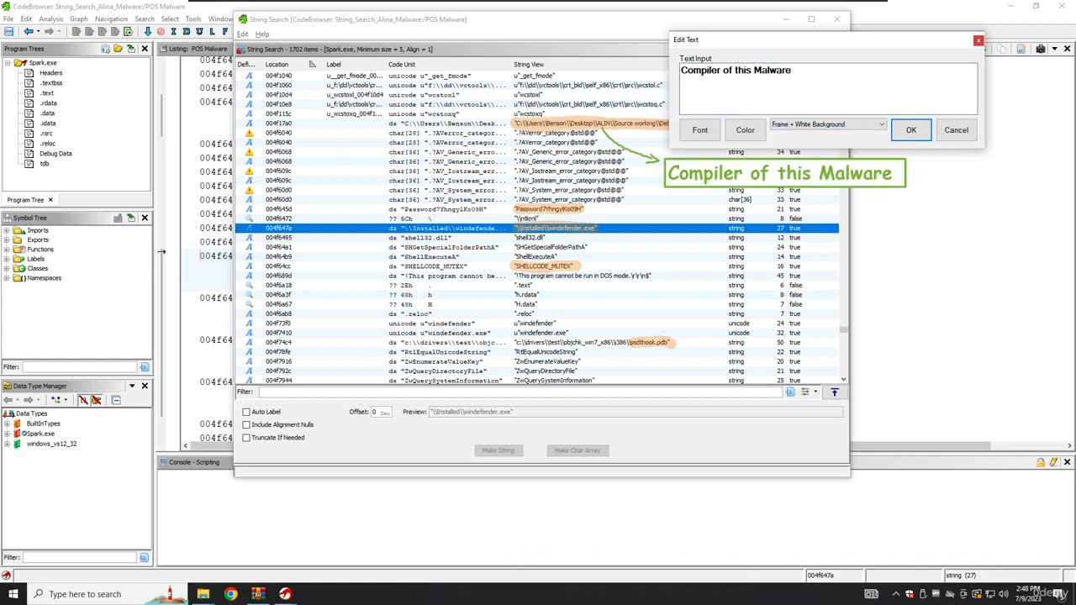
{"action": "left_click", "coordinate": [911, 130]}
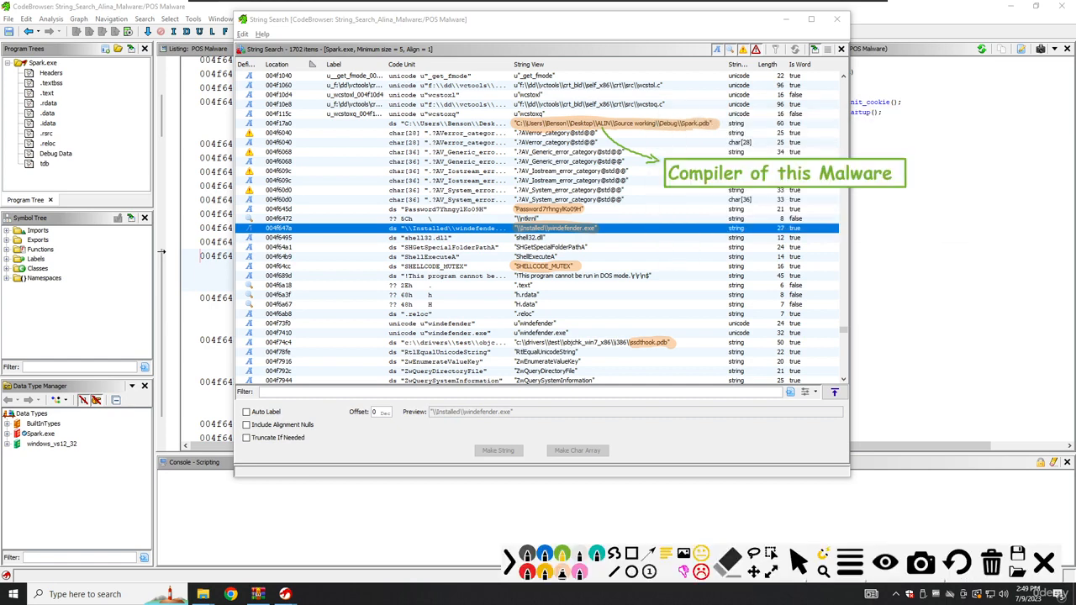
Arrow the Password string to a framed, white-backed note containing the extracted password value.
{"action": "mouse_move", "coordinate": [582, 208]}
{"action": "left_mouse_down"}
{"action": "mouse_move", "coordinate": [672, 242]}
{"action": "mouse_move", "coordinate": [656, 228]}
{"action": "left_mouse_up"}
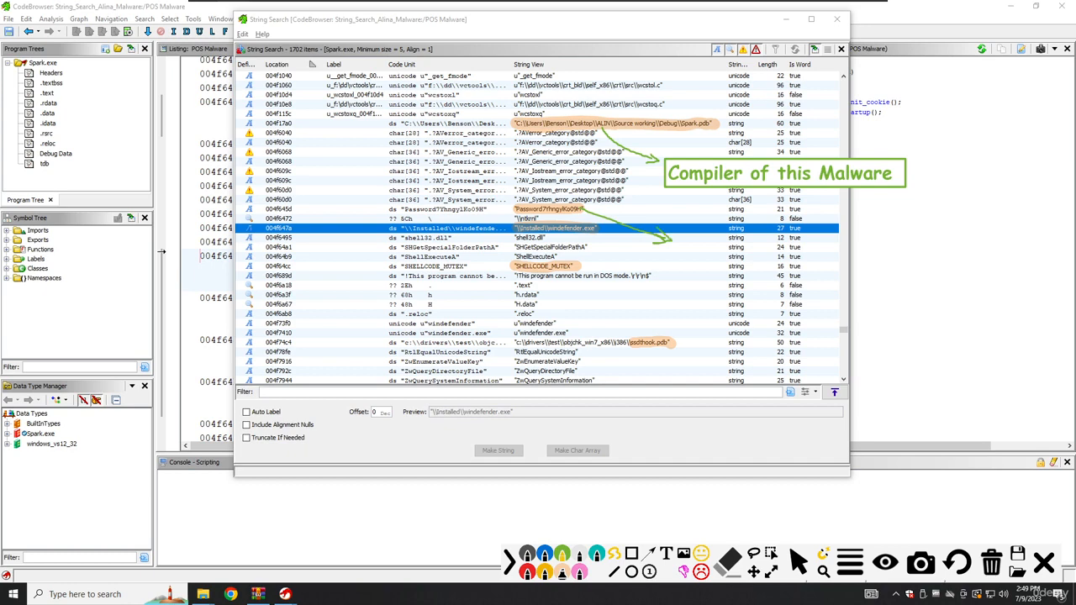
{"action": "left_click", "coordinate": [678, 246]}
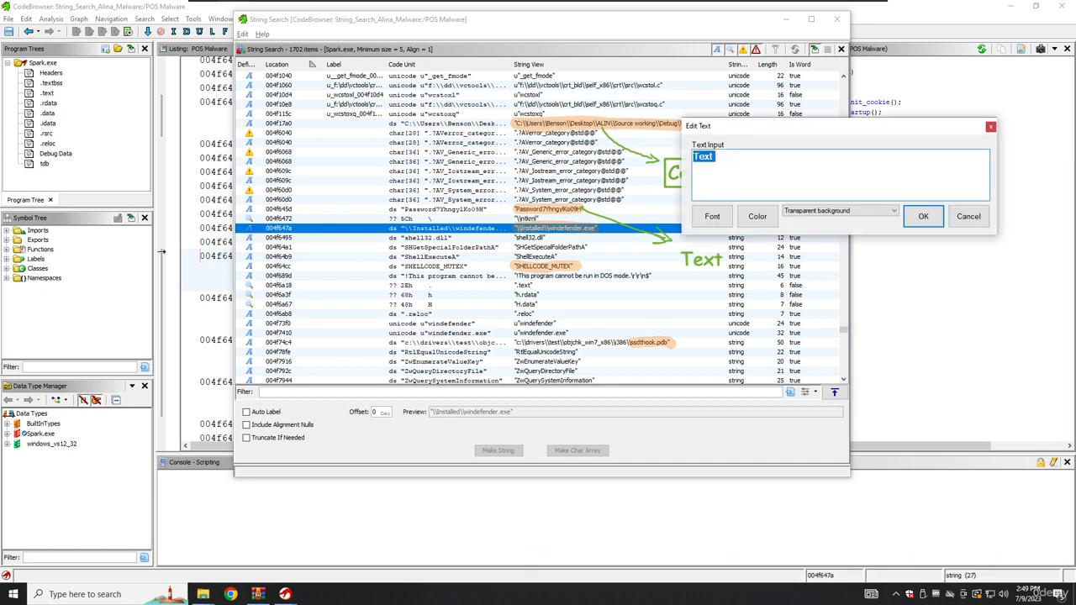
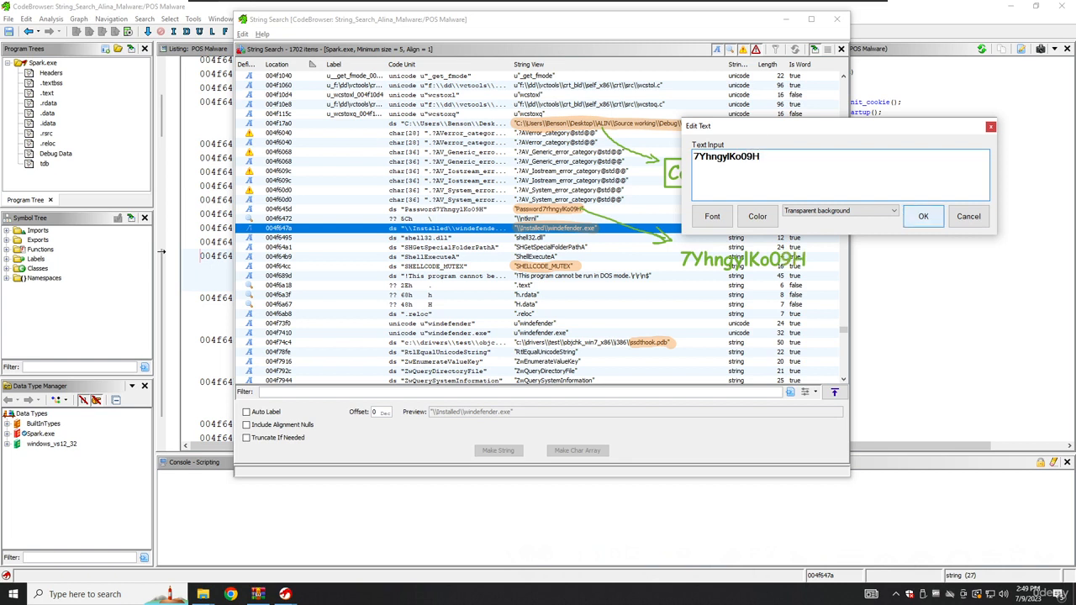
{"action": "left_click", "coordinate": [891, 211]}
{"action": "left_click", "coordinate": [849, 242]}
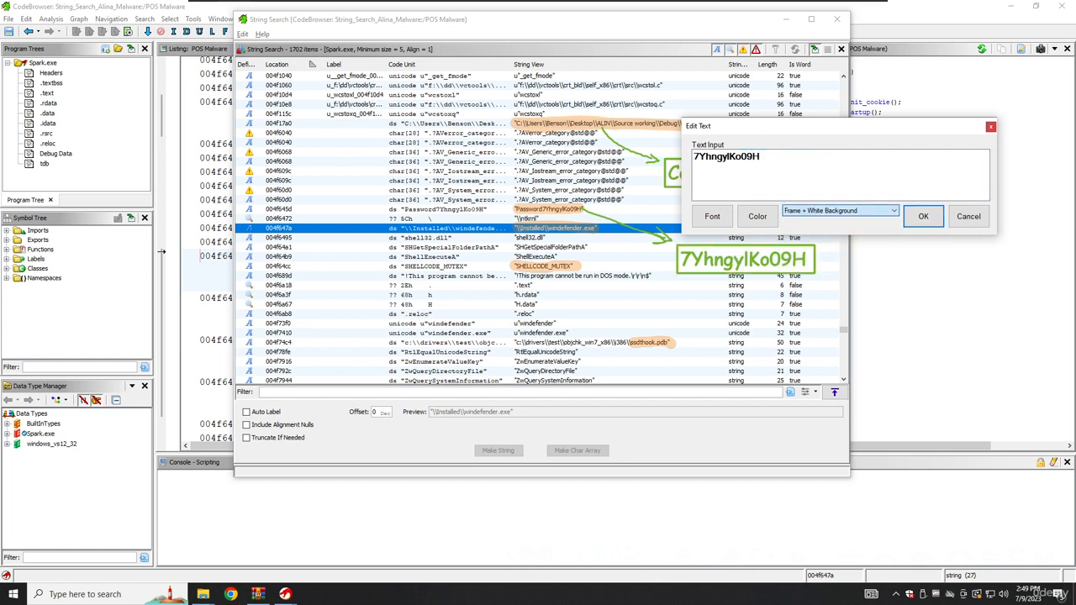
{"action": "left_click", "coordinate": [923, 217]}
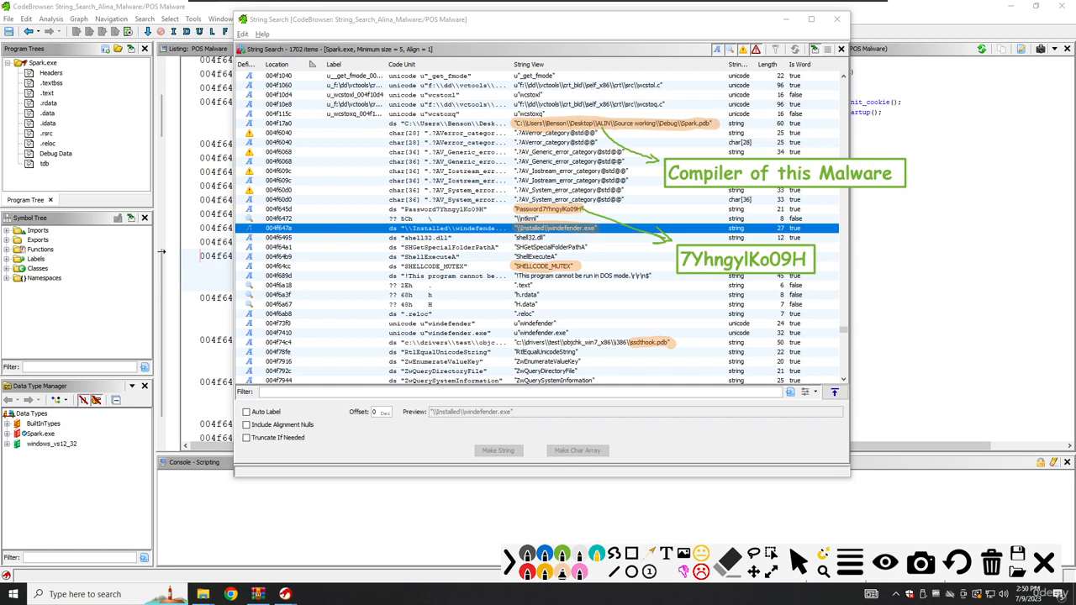
Underline SHELLCODE_MUTEX, windefender.exe and ssdthook.pdb in teal, undoing a stray arrow.
{"action": "left_click_drag", "start_coordinate": [579, 231], "coordinate": [638, 276]}
{"action": "key", "text": "ctrl+z"}
{"action": "left_click_drag", "start_coordinate": [506, 272], "coordinate": [589, 271]}
{"action": "left_click_drag", "start_coordinate": [529, 239], "coordinate": [598, 233]}
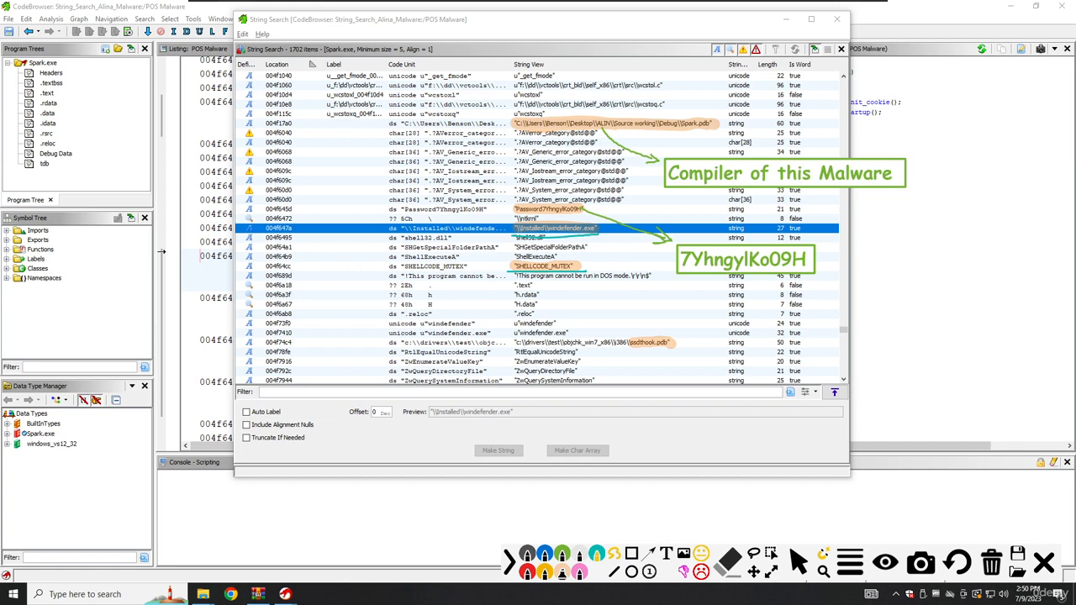
{"action": "left_click_drag", "start_coordinate": [644, 348], "coordinate": [657, 348]}
Add a note 'SSDT - System Service Dispath Table' and draw a teal arrow to it from ssdthook.pdb.
{"action": "key", "text": "t"}
{"action": "left_click", "coordinate": [704, 401]}
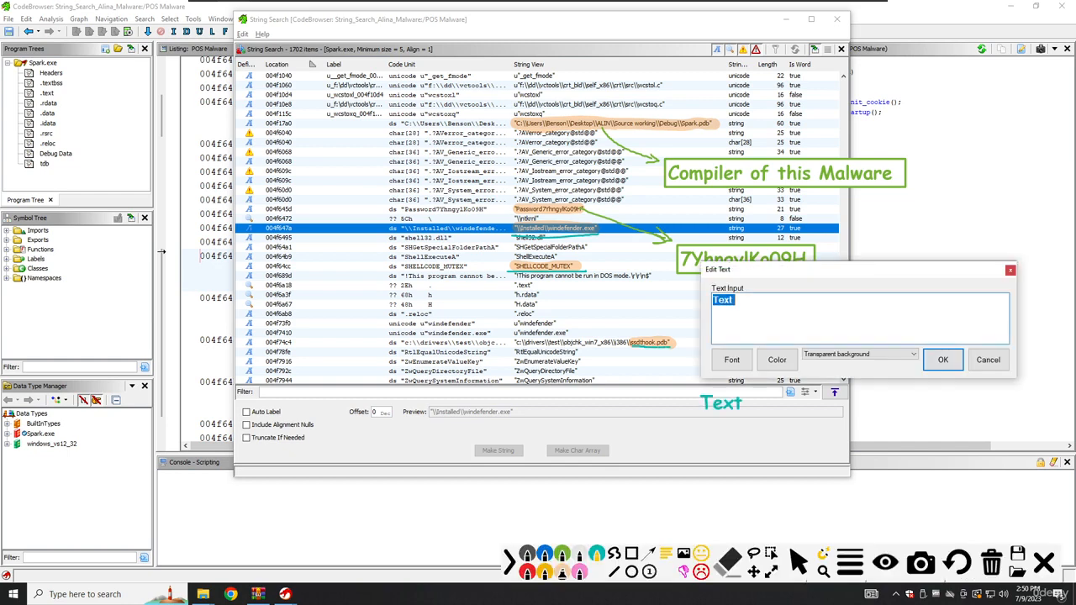
{"action": "key", "text": "BackSpace"}
{"action": "type", "text": "SSD"}
{"action": "key", "text": "BackSpace"}
{"action": "type", "text": "D"}
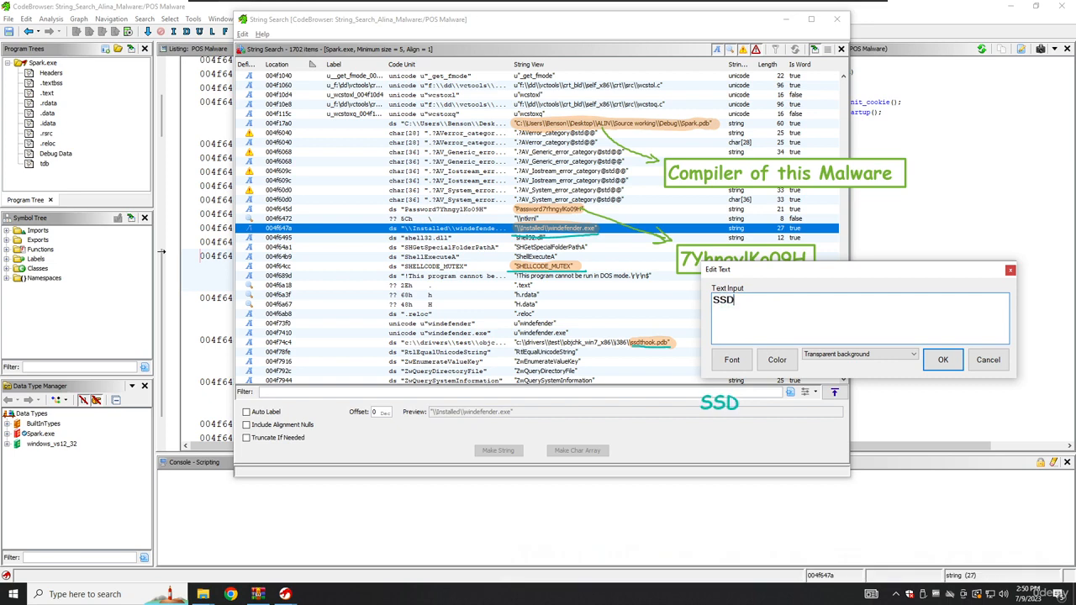
{"action": "type", "text": "T - System Servce"}
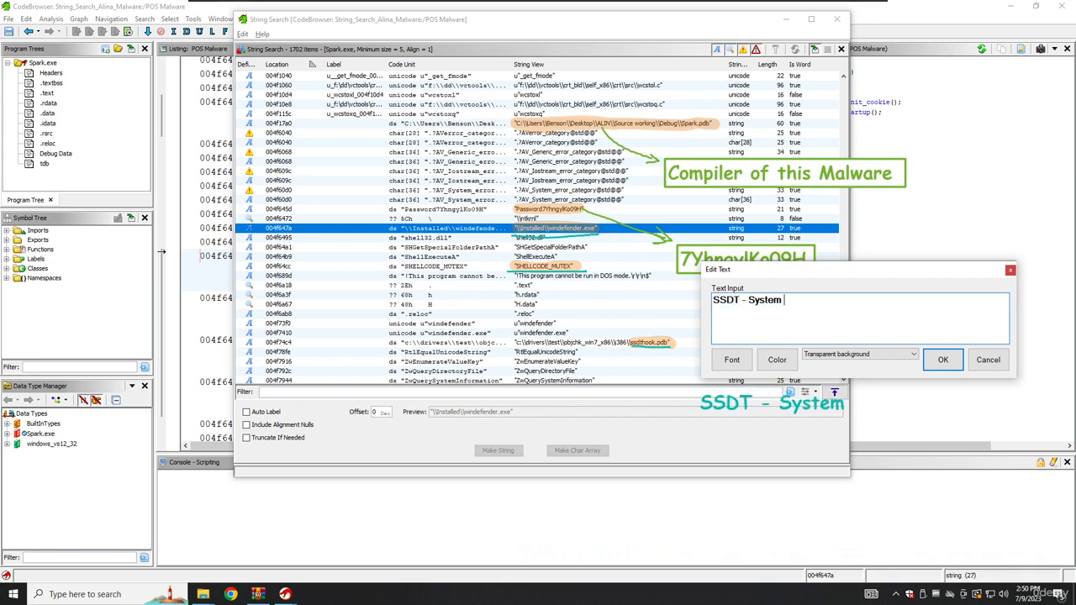
{"action": "key", "text": "BackSpace"}
{"action": "key", "text": "BackSpace"}
{"action": "key", "text": "BackSpace"}
{"action": "type", "text": "vice Dispath"}
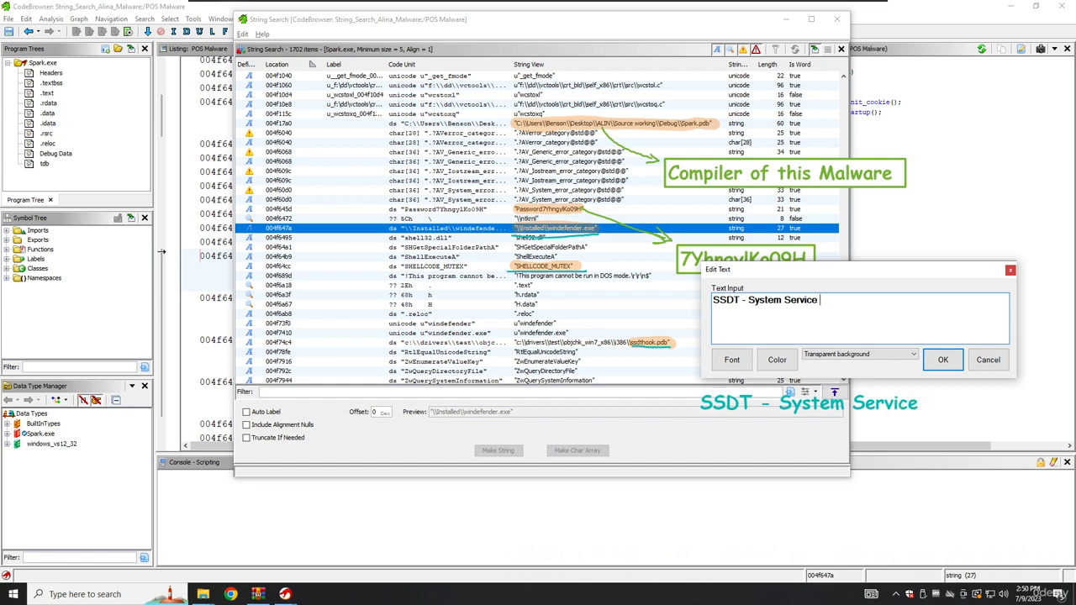
{"action": "type", "text": " Table"}
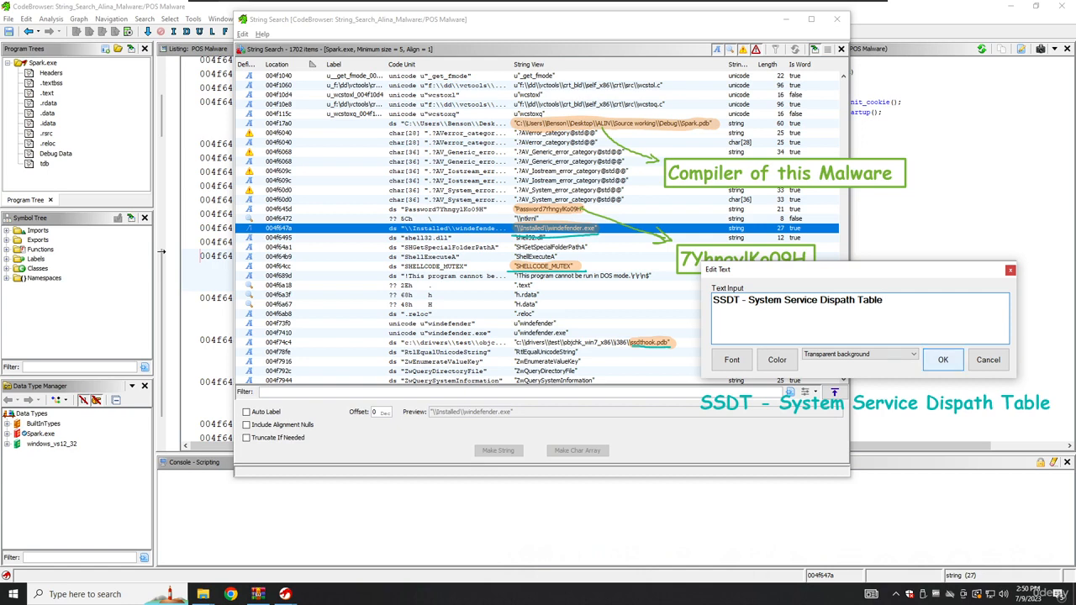
{"action": "left_click", "coordinate": [943, 360]}
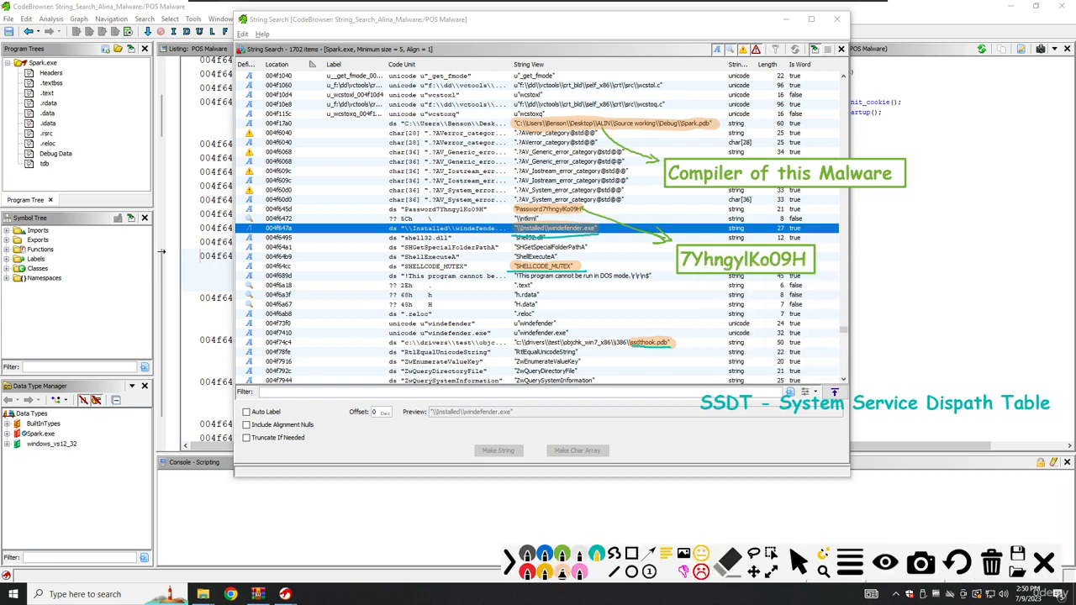
{"action": "left_click", "coordinate": [615, 553]}
{"action": "mouse_move", "coordinate": [658, 346]}
{"action": "left_mouse_down"}
{"action": "mouse_move", "coordinate": [706, 387]}
{"action": "mouse_move", "coordinate": [706, 370]}
{"action": "left_mouse_up"}
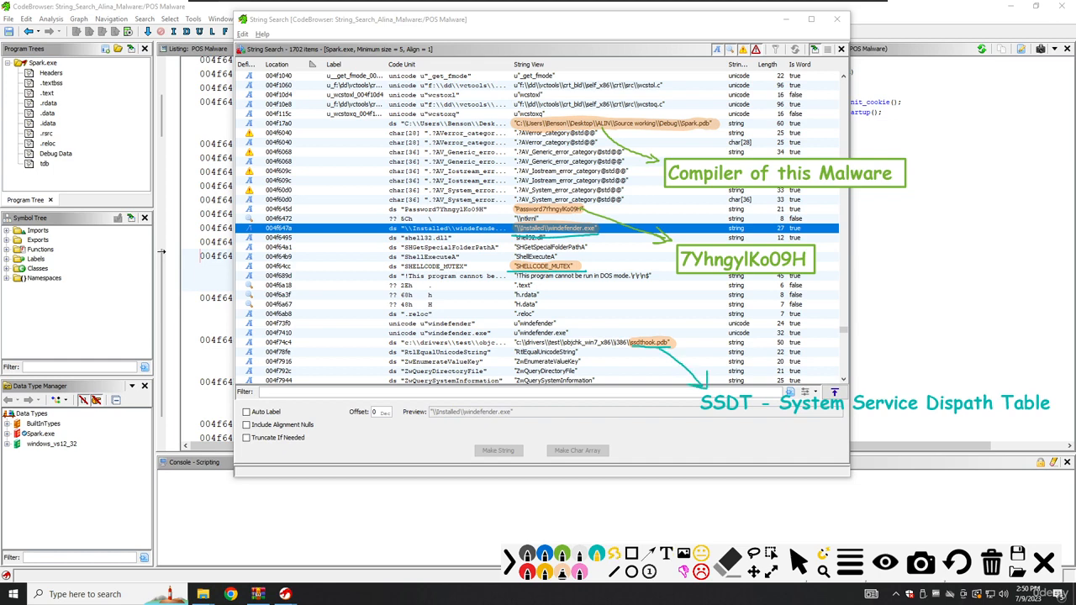